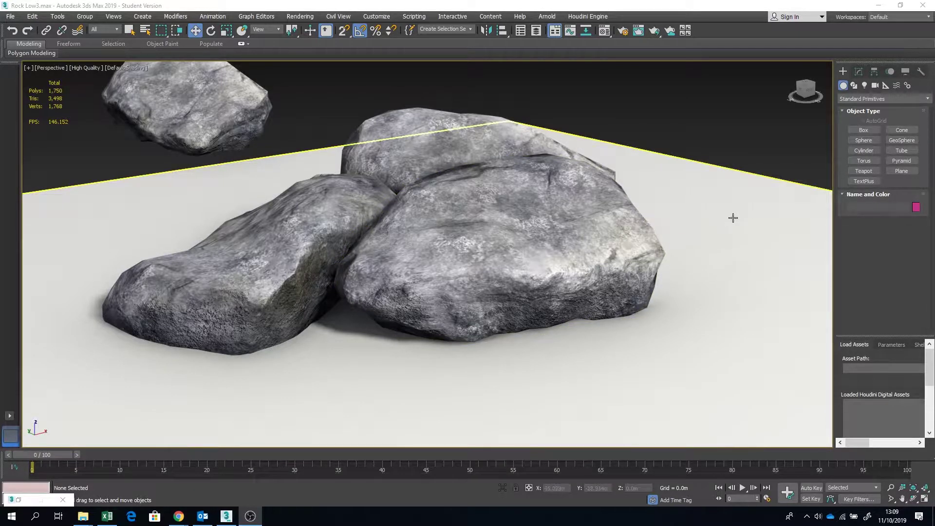
# Orbit and pan around the finished rocks and toggle Edged Faces to show polygon edges.
pyautogui.keyDown('alt'); pyautogui.moveTo(735, 216); pyautogui.dragTo(629, 221, button='middle'); pyautogui.keyUp('alt')
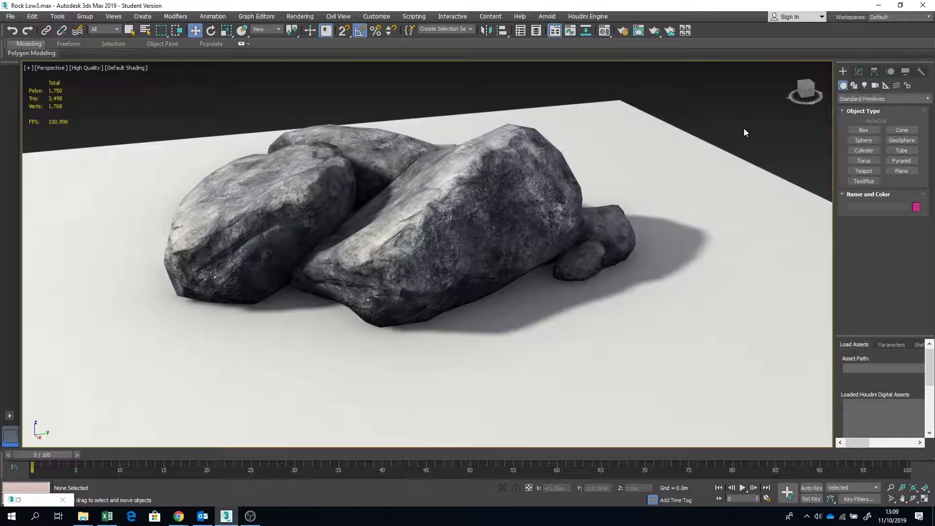
pyautogui.scroll(-4, 744, 127)
pyautogui.moveTo(743, 128); pyautogui.dragTo(559, 195, button='middle')
pyautogui.scroll(3, 585, 199)
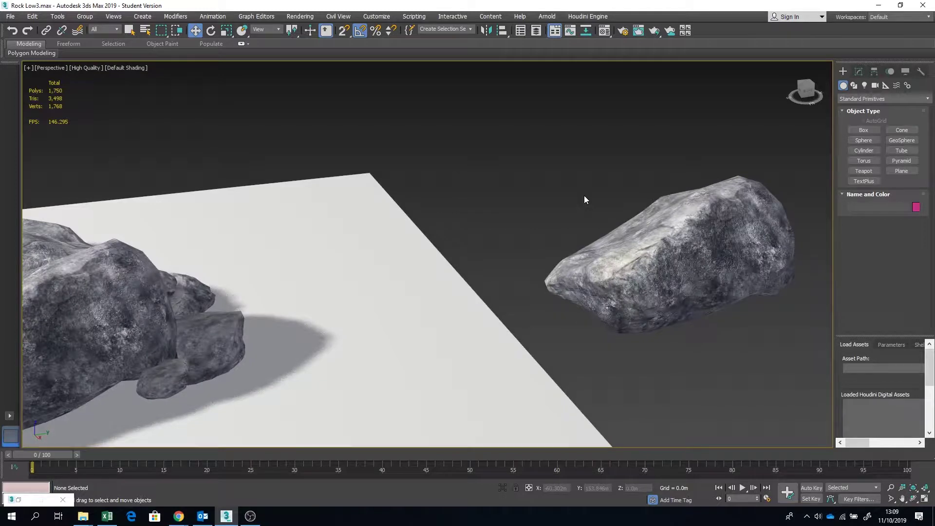
pyautogui.press('F4')
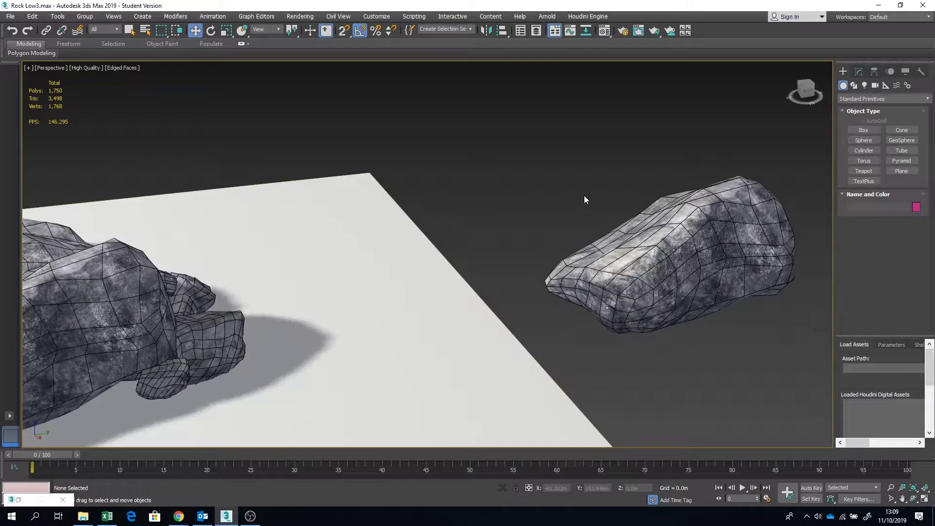
pyautogui.scroll(-4, 583, 195)
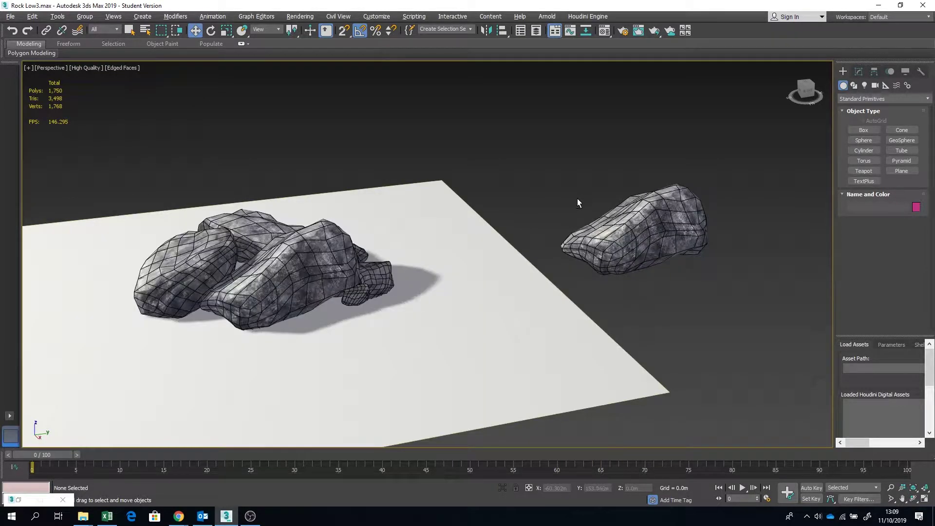
pyautogui.keyDown('alt'); pyautogui.moveTo(581, 199); pyautogui.dragTo(610, 193, button='middle'); pyautogui.keyUp('alt')
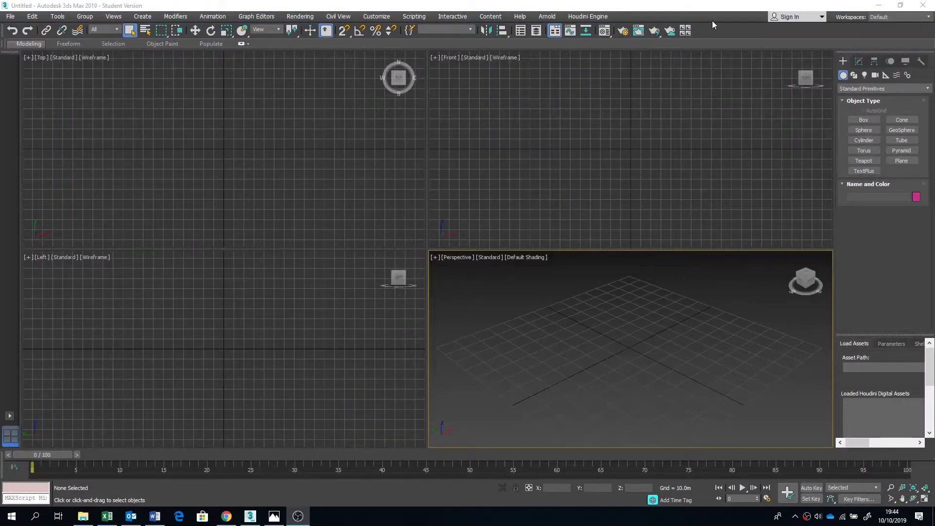
# Restore the 3ds Max window beside the reference photo and maximize the Perspective view.
pyautogui.click(898, 4)
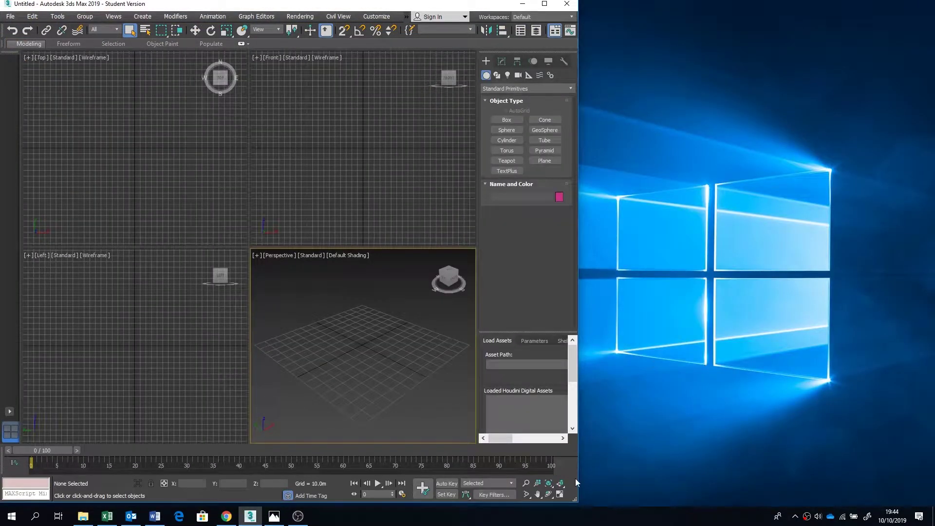
pyautogui.click(561, 494)
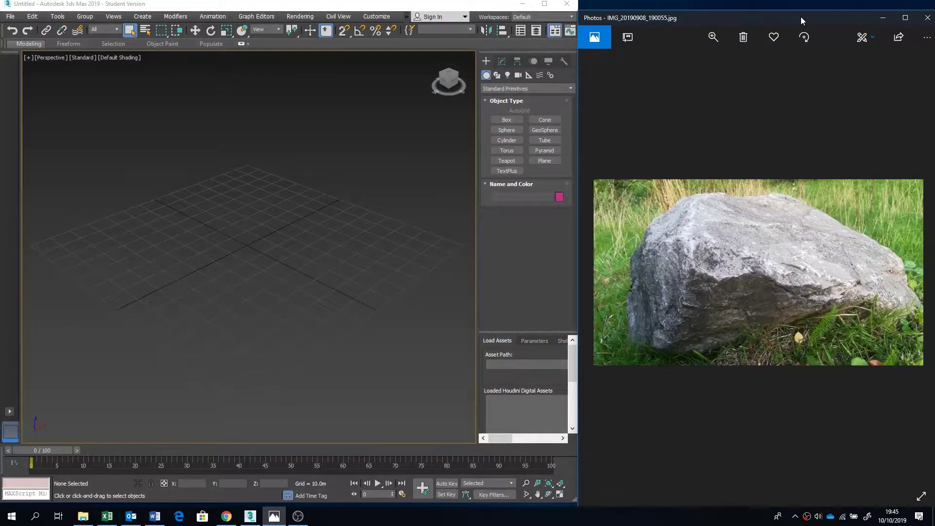
pyautogui.moveTo(801, 21); pyautogui.dragTo(804, 17)
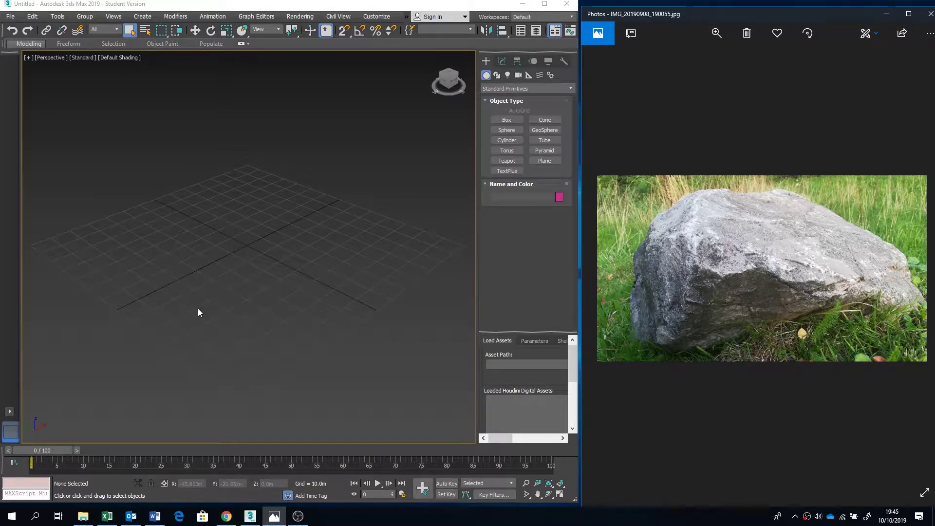
pyautogui.click(506, 122)
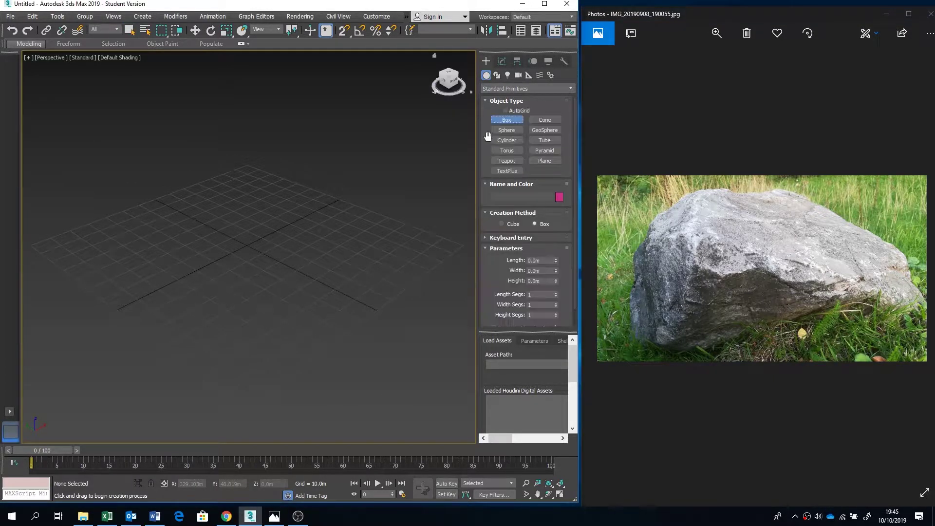
# Confirm the system unit scale is 1 Unit = 1.0 Meters with metric metre display.
pyautogui.click(306, 17)
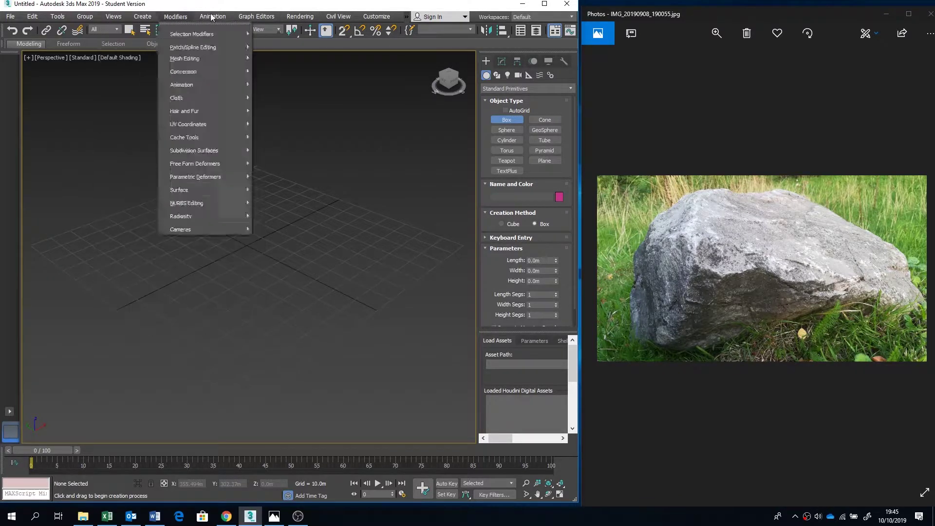
pyautogui.moveTo(379, 19)
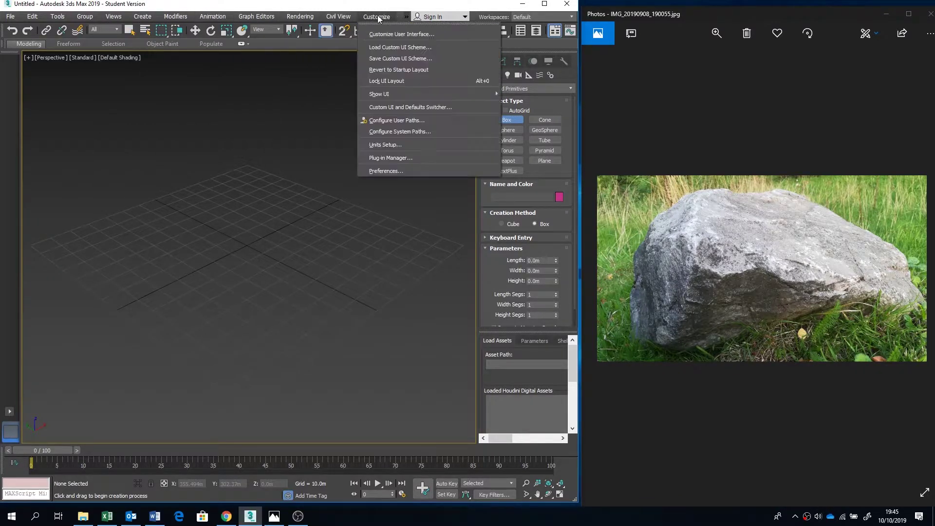
pyautogui.click(392, 143)
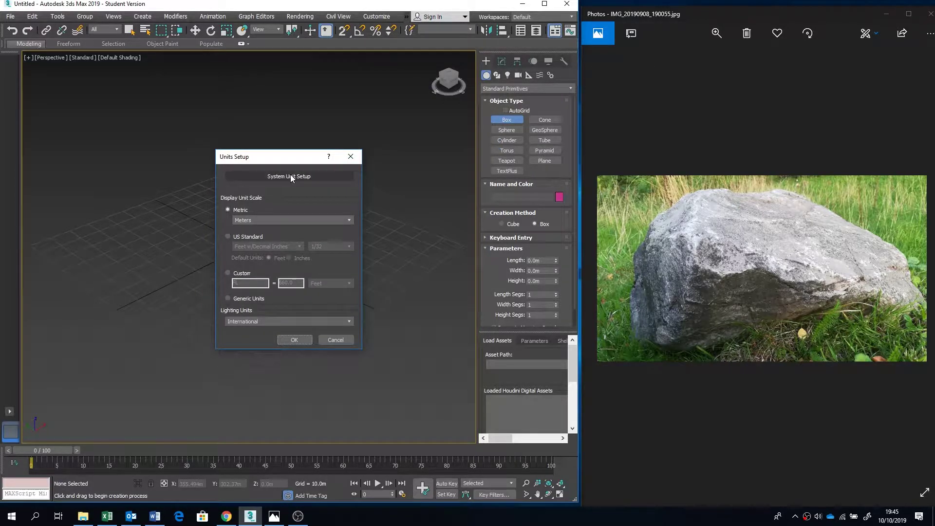
pyautogui.click(290, 176)
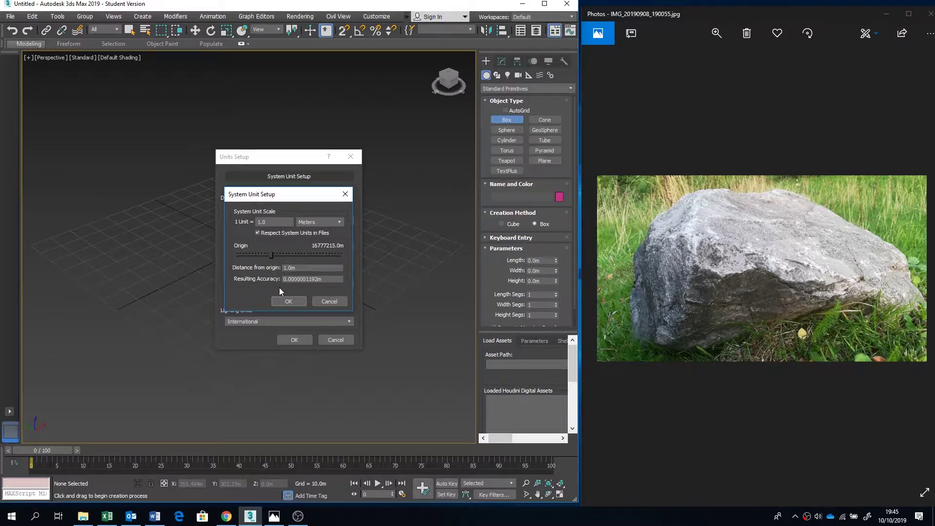
pyautogui.click(281, 301)
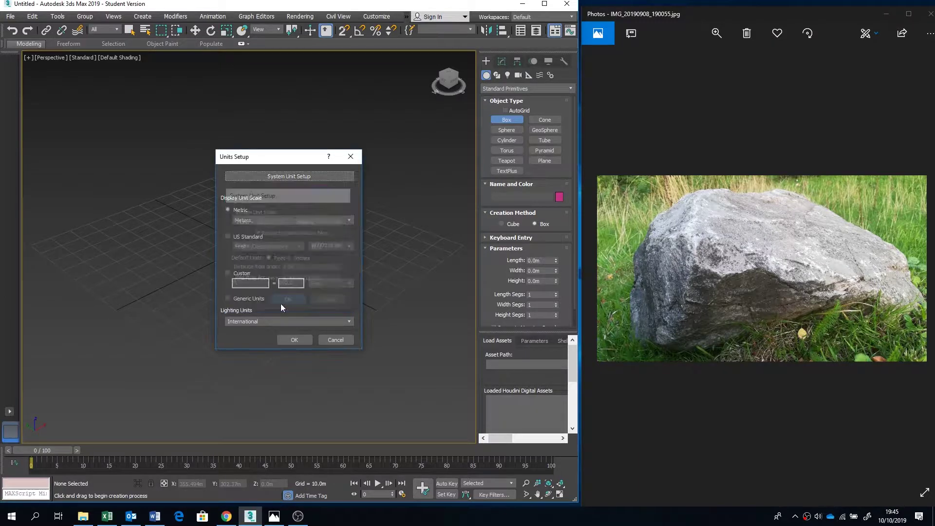
pyautogui.click(295, 339)
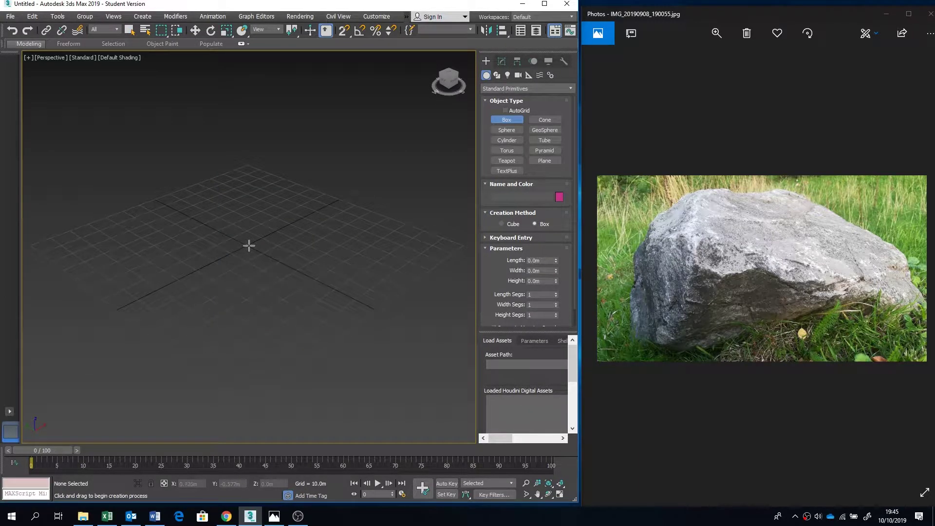
# Create a box and convert it to an Editable Poly with edged faces shown.
pyautogui.moveTo(248, 246); pyautogui.dragTo(246, 206)
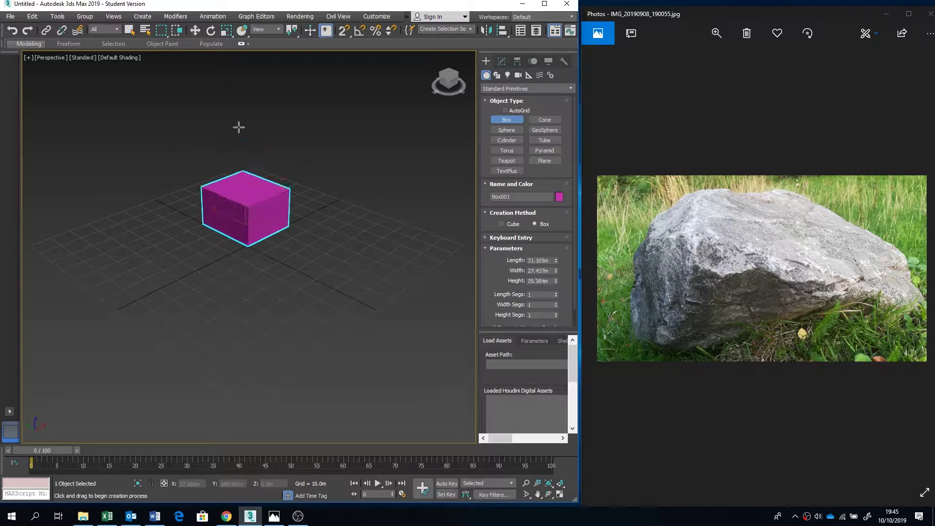
pyautogui.click(231, 128)
pyautogui.click(195, 30)
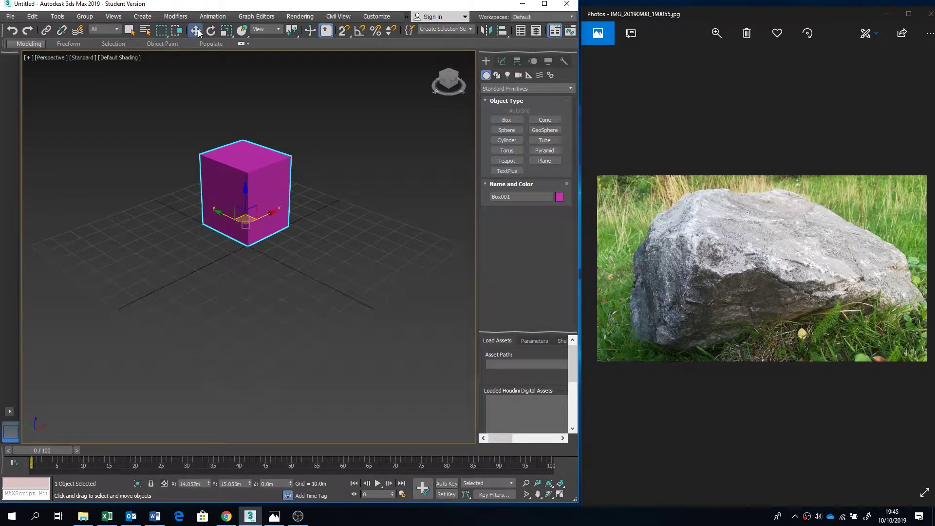
pyautogui.rightClick(259, 189)
pyautogui.moveTo(321, 295)
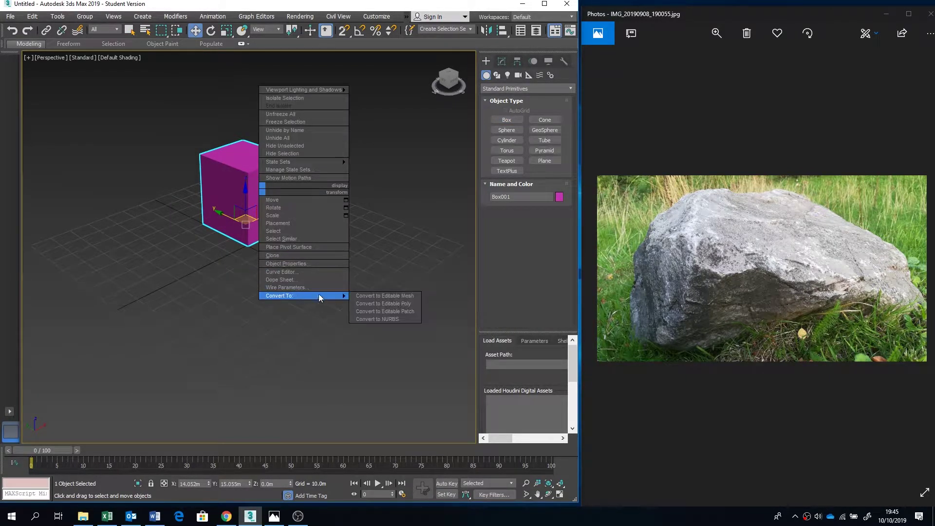
pyautogui.click(361, 302)
pyautogui.moveTo(304, 245); pyautogui.dragTo(295, 225, button='middle')
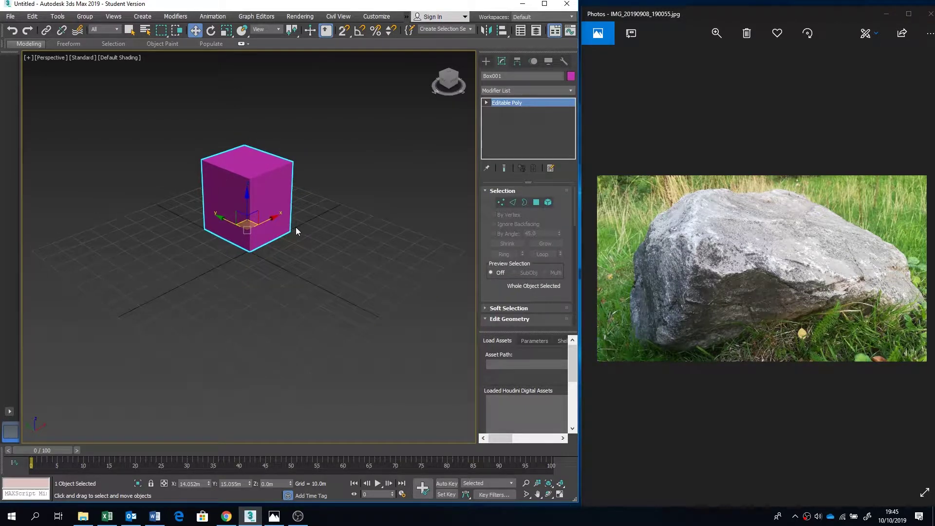
pyautogui.press('F4')
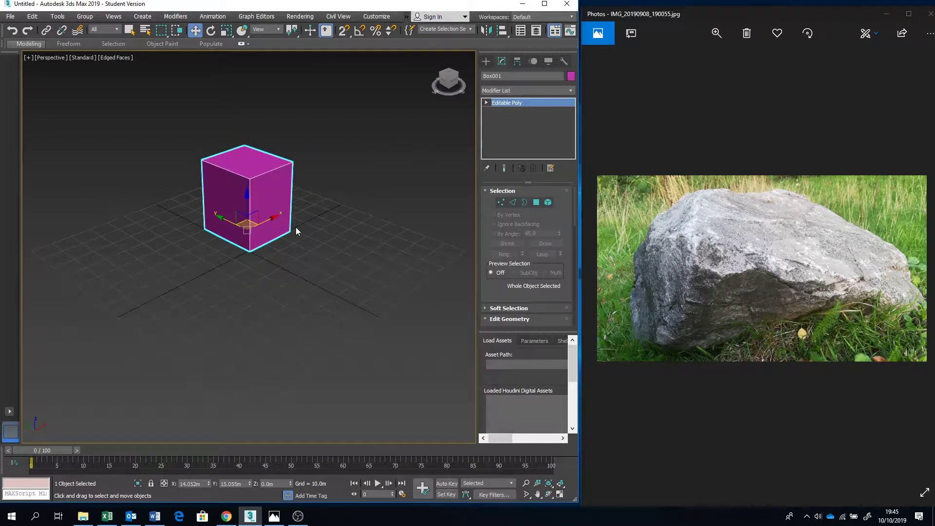
# Zero the box's X and Y position to place it at the origin.
pyautogui.rightClick(209, 484)
pyautogui.rightClick(250, 483)
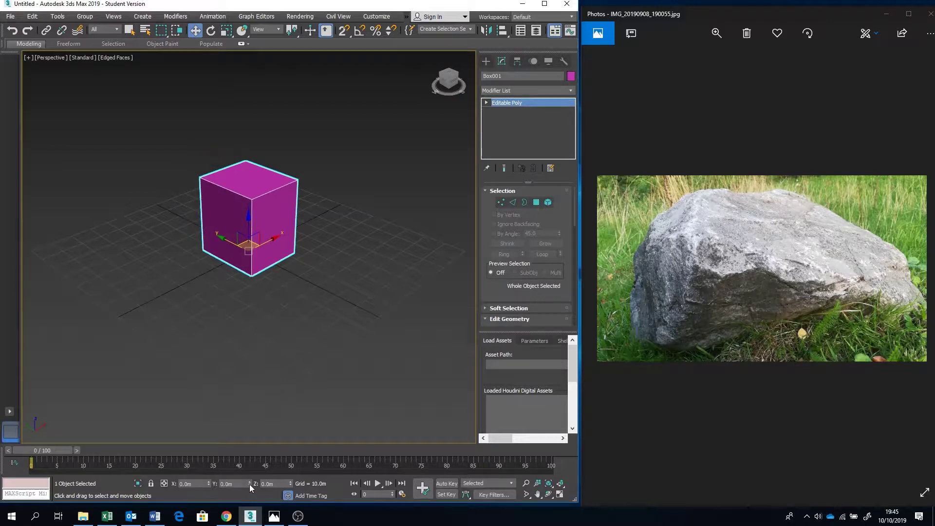
pyautogui.moveTo(254, 243); pyautogui.dragTo(245, 231, button='middle')
pyautogui.scroll(2, 246, 230)
pyautogui.scroll(2, 245, 231)
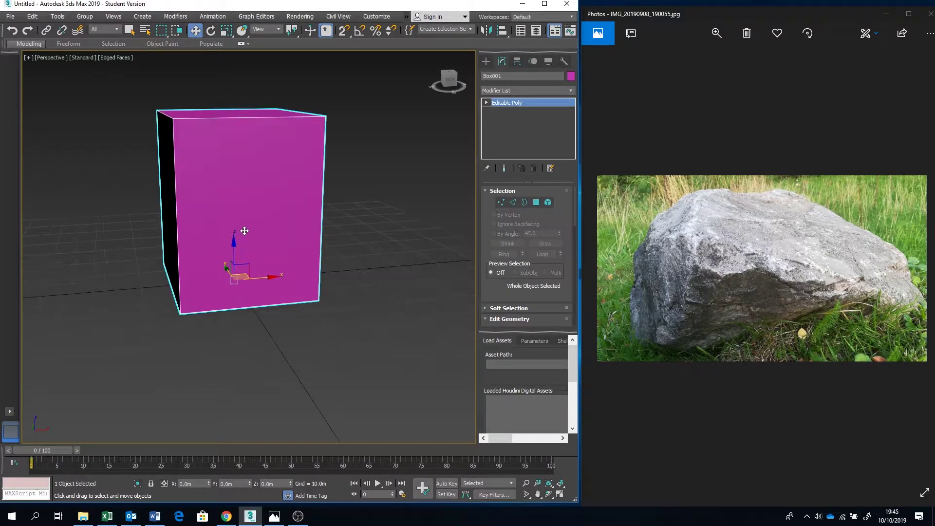
pyautogui.scroll(-2, 264, 217)
# Select the box's four top vertices and lower them to flatten the block.
pyautogui.click(501, 202)
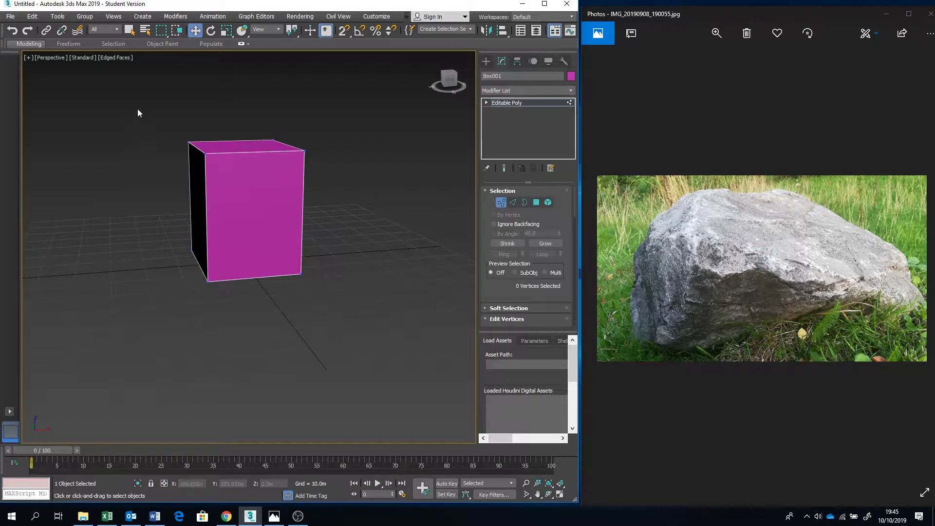
pyautogui.moveTo(138, 109); pyautogui.dragTo(350, 171)
pyautogui.keyDown('alt'); pyautogui.moveTo(320, 198); pyautogui.dragTo(254, 109, button='middle'); pyautogui.keyUp('alt')
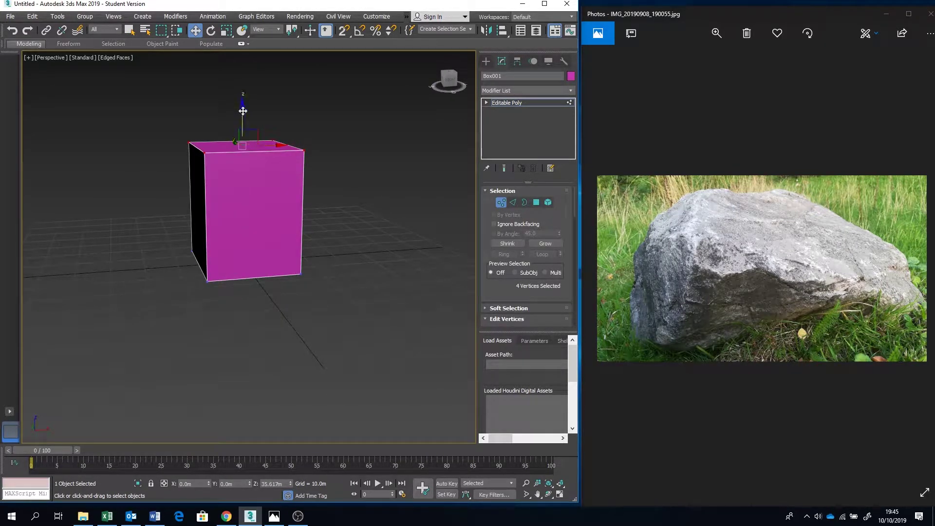
pyautogui.moveTo(240, 106); pyautogui.dragTo(257, 194)
# Move the four right-side vertices outward to widen the block to the right.
pyautogui.keyDown('alt'); pyautogui.moveTo(257, 195); pyautogui.dragTo(244, 220, button='middle'); pyautogui.keyUp('alt')
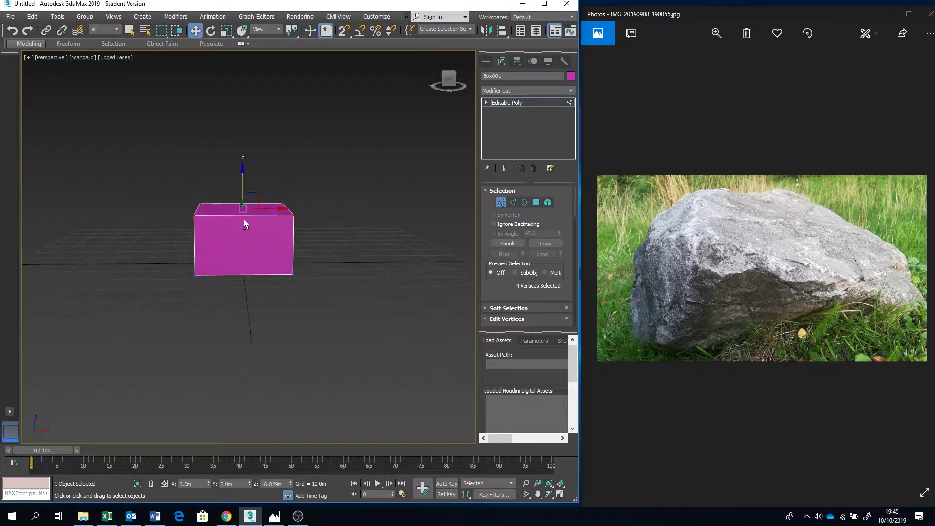
pyautogui.scroll(3, 249, 249)
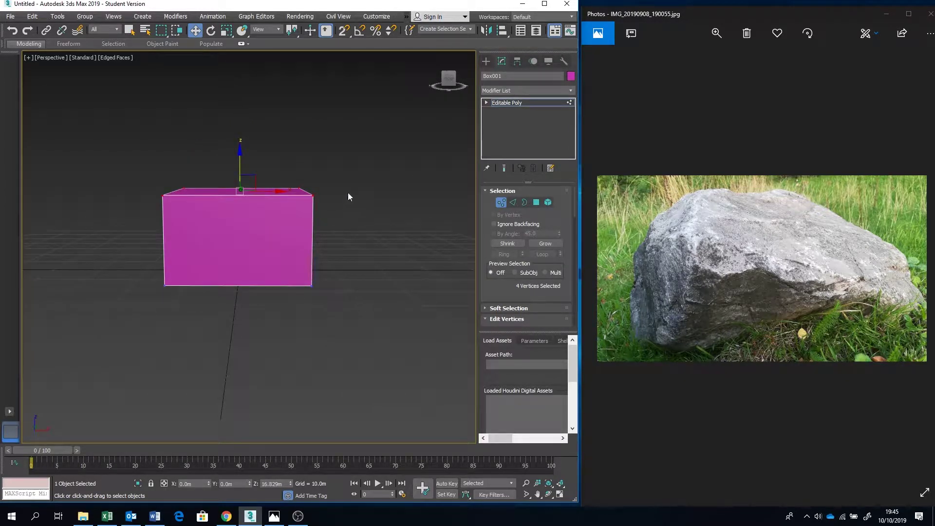
pyautogui.moveTo(291, 179); pyautogui.dragTo(332, 221)
pyautogui.moveTo(215, 347); pyautogui.dragTo(216, 347)
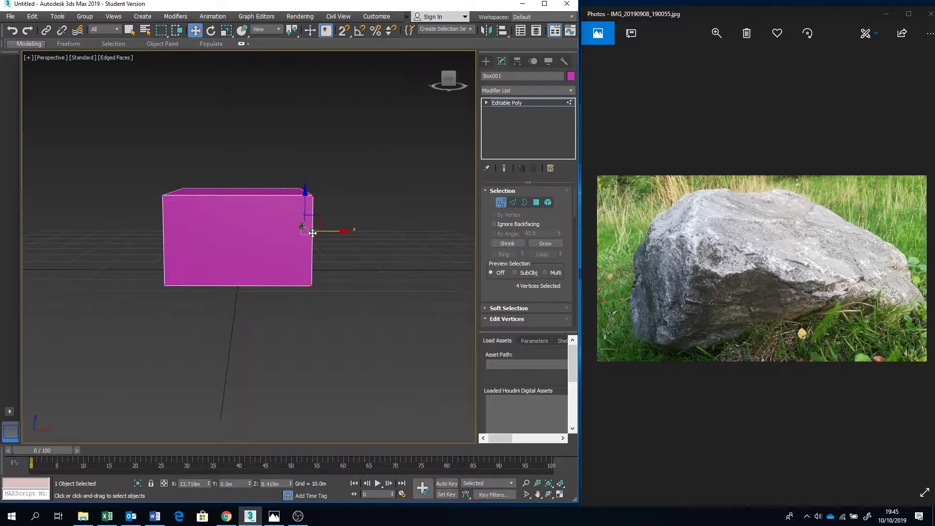
pyautogui.moveTo(328, 229); pyautogui.dragTo(362, 226)
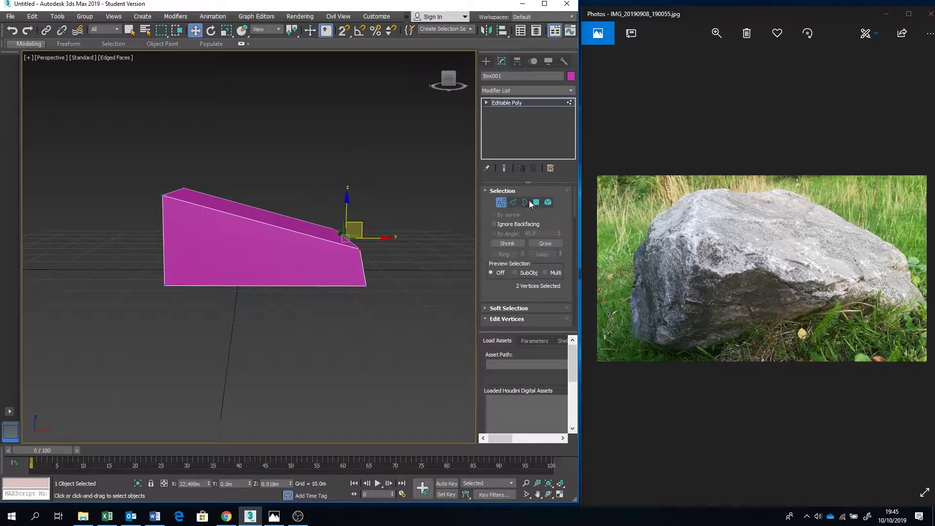
# Connect the box's four middle edges with 4 new vertical edge loops.
pyautogui.click(514, 201)
pyautogui.moveTo(247, 132); pyautogui.dragTo(232, 359)
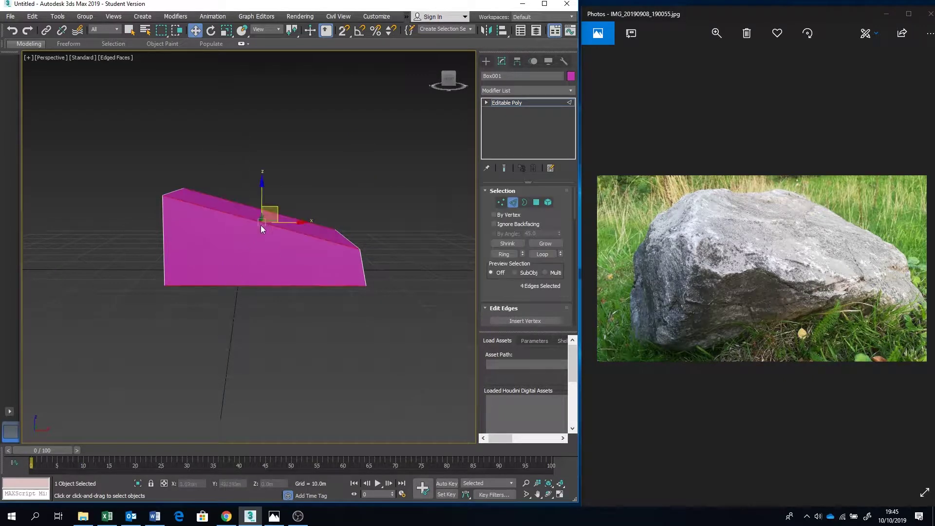
pyautogui.rightClick(261, 225)
pyautogui.click(168, 257)
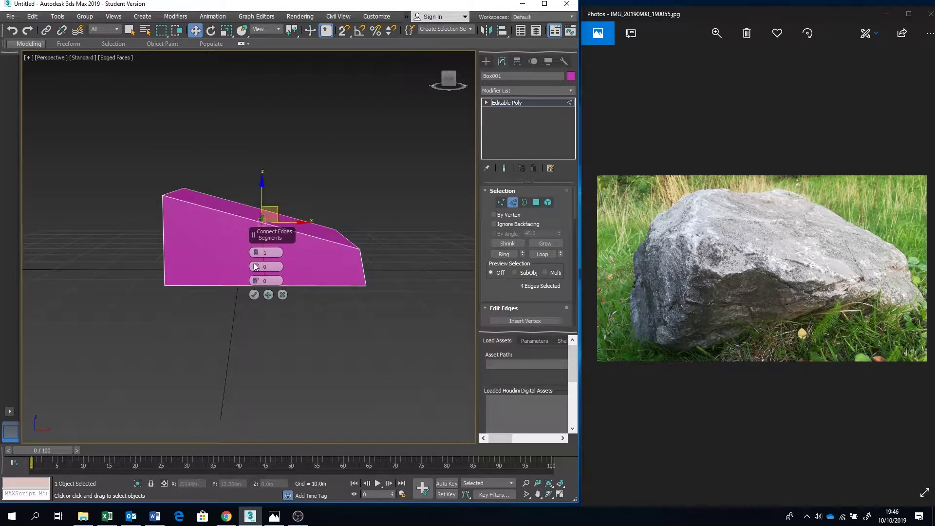
pyautogui.moveTo(257, 253); pyautogui.dragTo(257, 249)
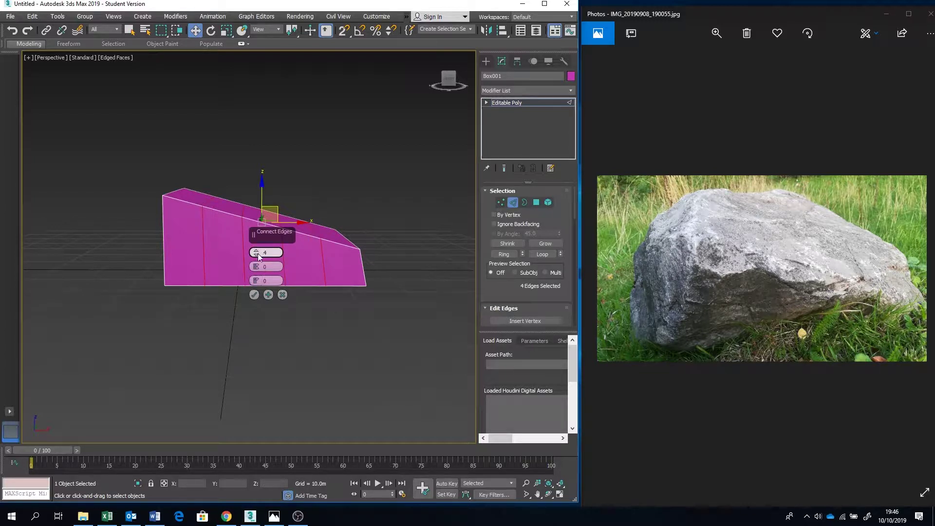
pyautogui.click(254, 295)
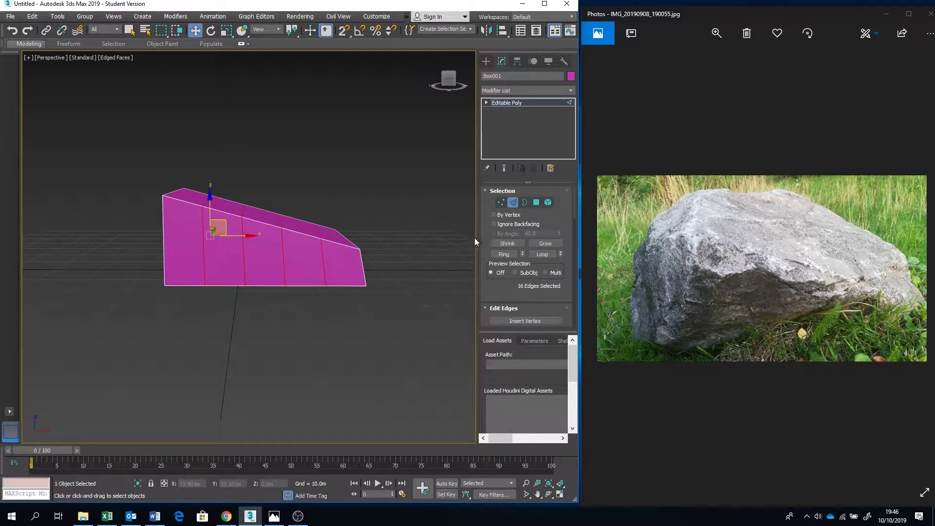
# Ring-select the edges and connect them to add more edge loops.
pyautogui.click(502, 254)
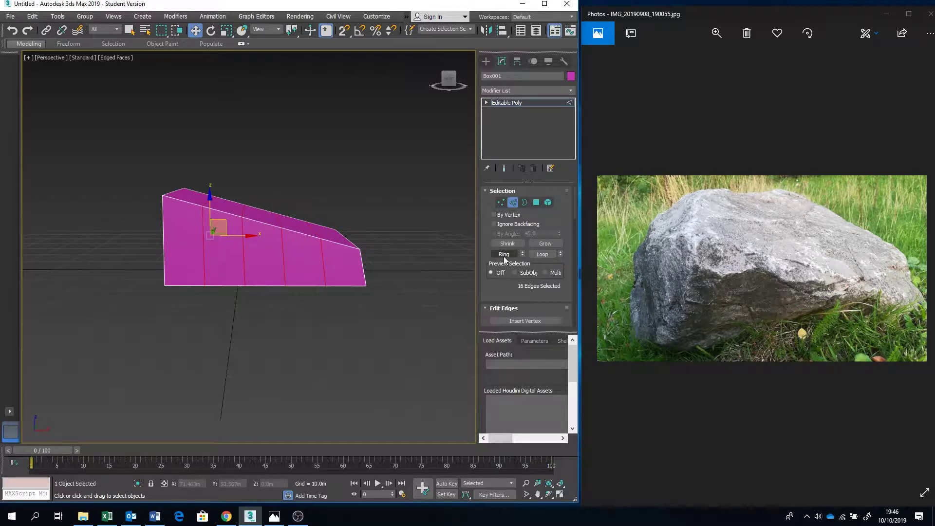
pyautogui.rightClick(250, 234)
pyautogui.click(170, 270)
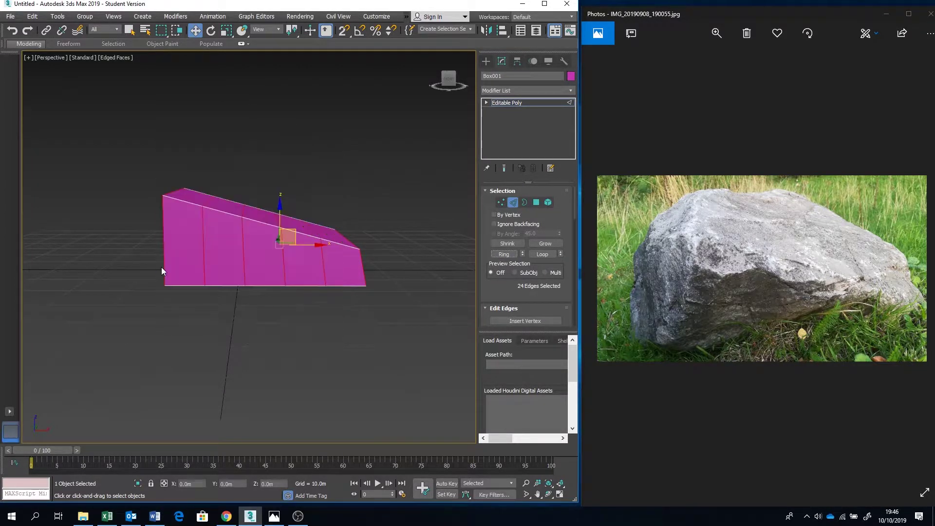
pyautogui.keyDown('alt'); pyautogui.moveTo(193, 236); pyautogui.dragTo(250, 241, button='middle'); pyautogui.keyUp('alt')
pyautogui.click(282, 295)
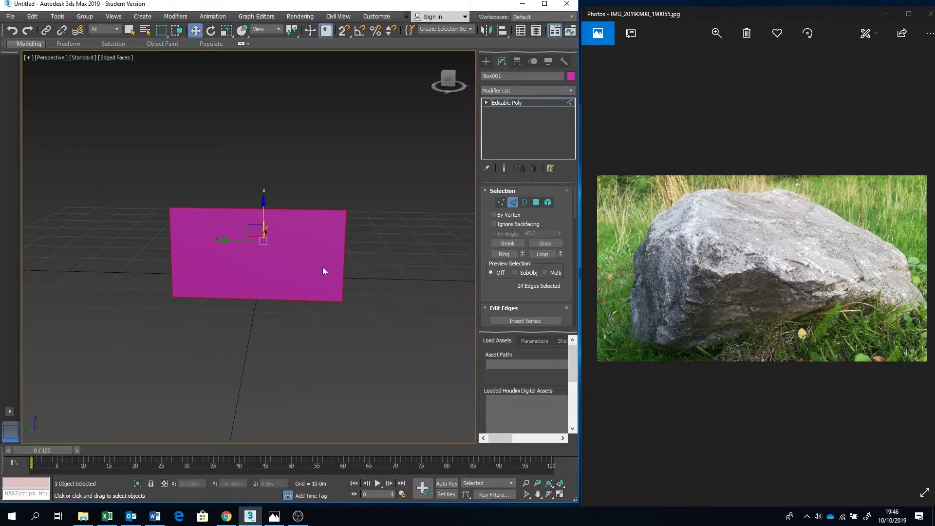
pyautogui.keyDown('alt'); pyautogui.moveTo(323, 271); pyautogui.dragTo(240, 248, button='middle'); pyautogui.keyUp('alt')
# Enable Soft Selection with 16.692m falloff and push the left-end vertices outward into a bulge.
pyautogui.hotkey('ctrl', 'shift', 'e')
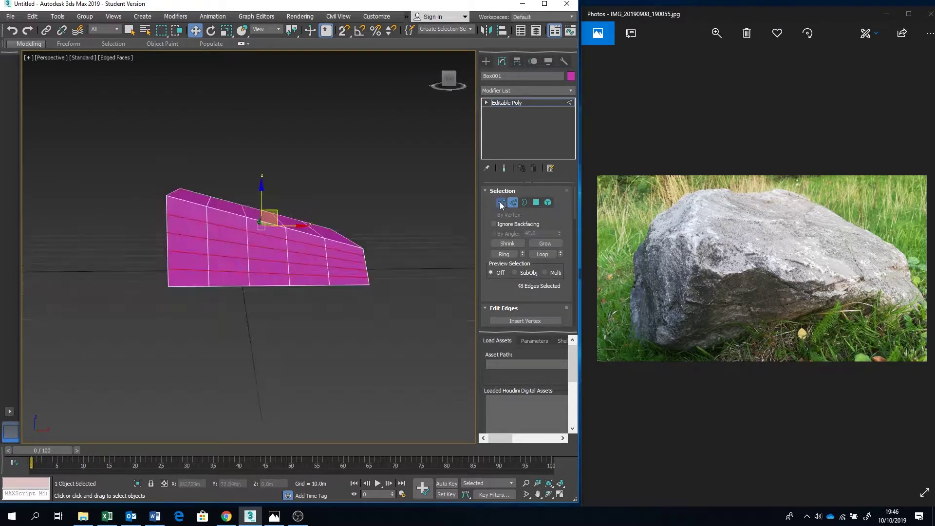
pyautogui.press('1')
pyautogui.click(495, 308)
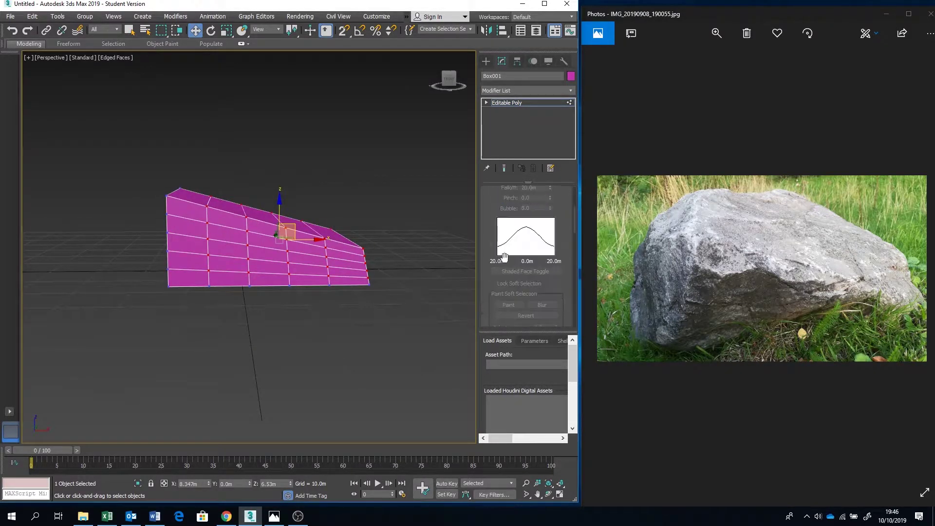
pyautogui.scroll(2, 491, 209)
pyautogui.click(494, 211)
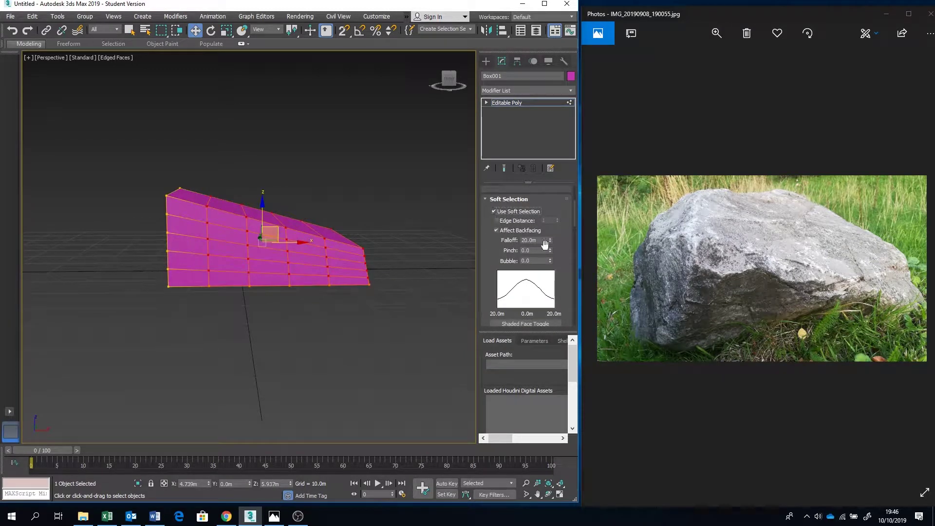
pyautogui.moveTo(550, 239); pyautogui.dragTo(549, 269)
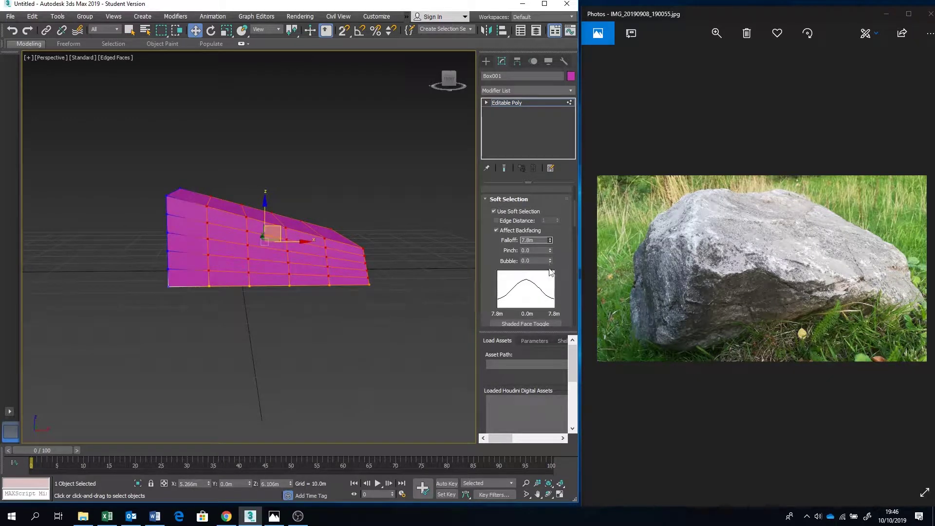
pyautogui.click(167, 231)
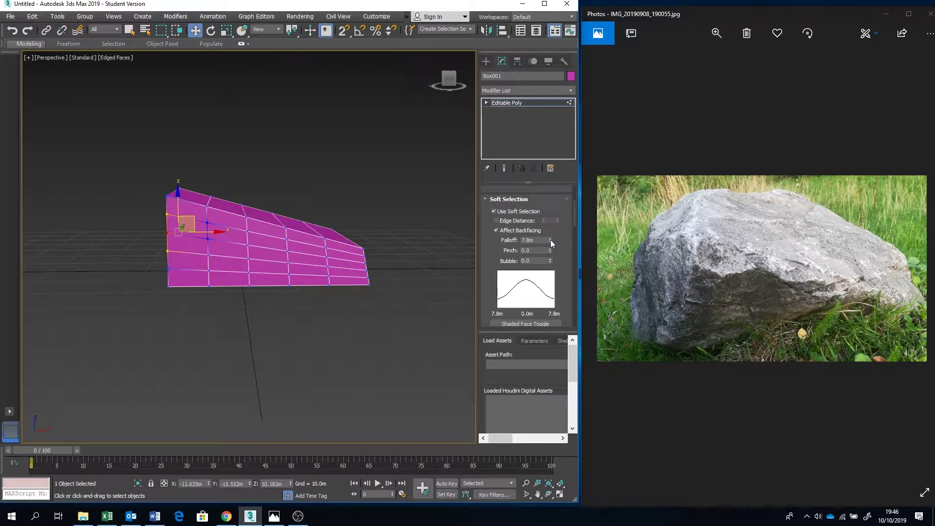
pyautogui.moveTo(550, 240); pyautogui.dragTo(564, 188)
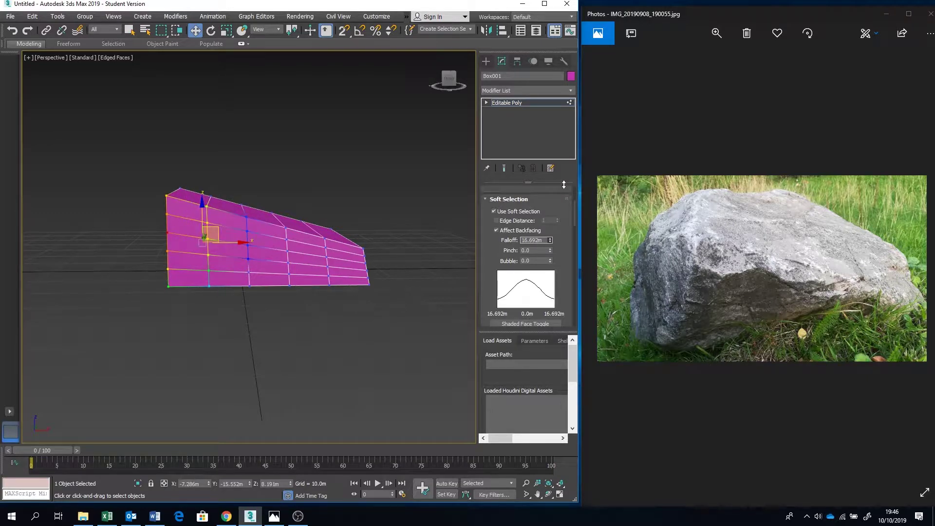
pyautogui.moveTo(234, 240); pyautogui.dragTo(187, 250)
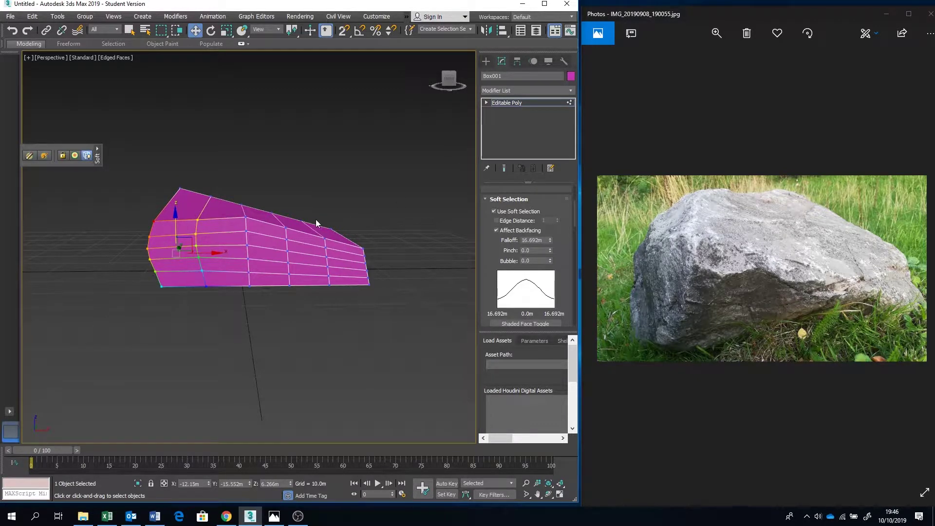
pyautogui.keyDown('alt'); pyautogui.moveTo(316, 223); pyautogui.dragTo(166, 199, button='middle'); pyautogui.keyUp('alt')
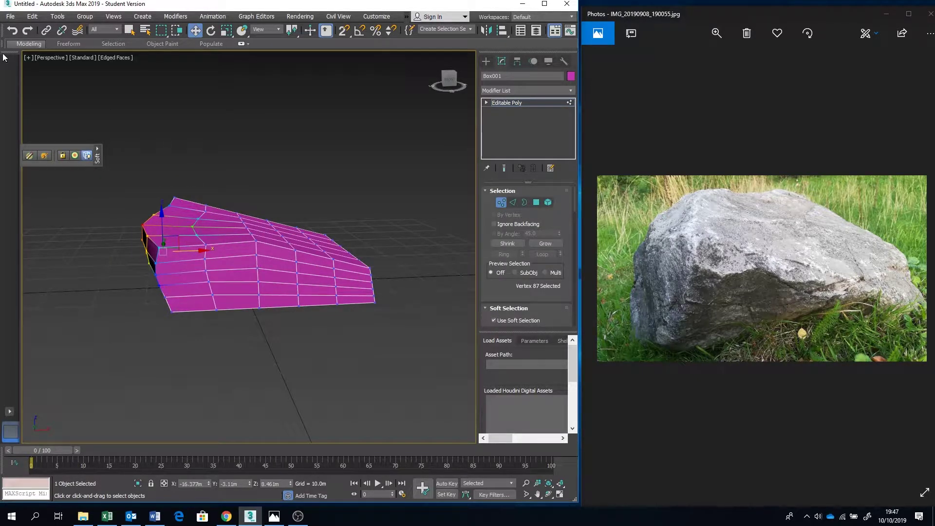
# Turn on Show Statistics in Active View, reading 150 polys, 300 tris and 152 verts.
pyautogui.click(29, 57)
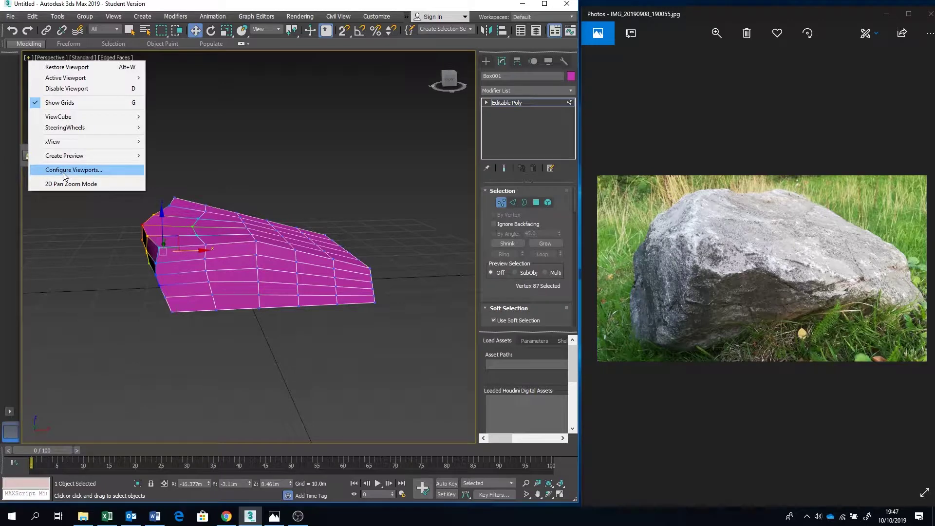
pyautogui.click(63, 173)
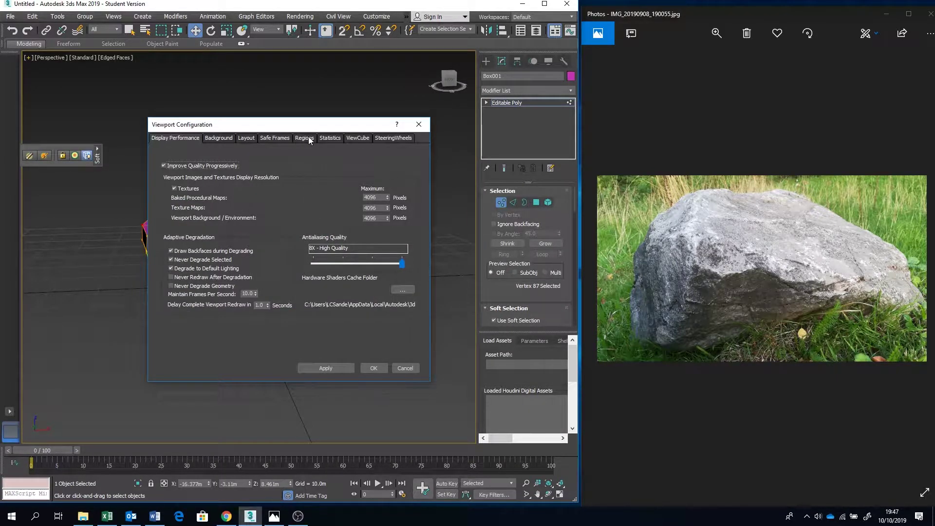
pyautogui.click(339, 139)
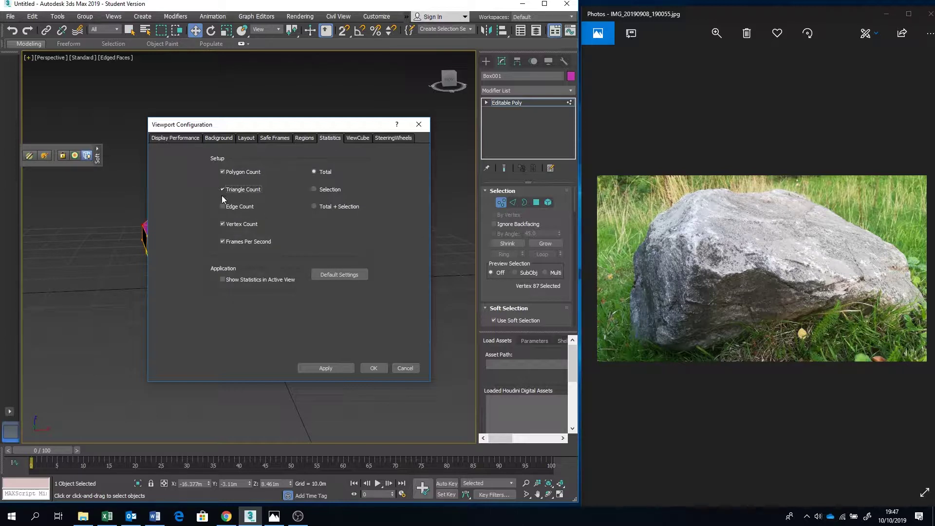
pyautogui.click(325, 368)
pyautogui.click(373, 367)
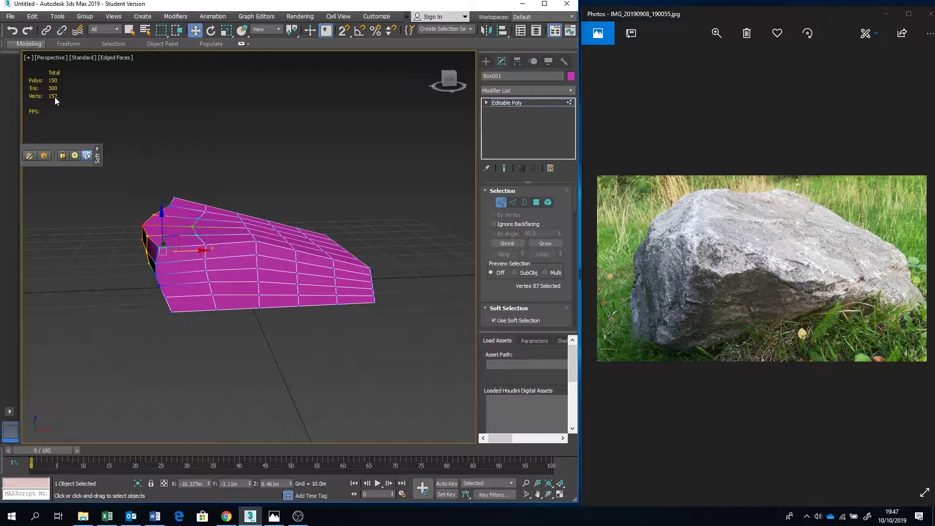
pyautogui.keyDown('alt'); pyautogui.moveTo(129, 258); pyautogui.dragTo(313, 222, button='middle'); pyautogui.keyUp('alt')
# Move and rotate vertex groups to reshape Box001 like the reference rock photos.
pyautogui.click(366, 235)
pyautogui.keyDown('alt'); pyautogui.moveTo(365, 235); pyautogui.dragTo(226, 242, button='middle'); pyautogui.keyUp('alt')
pyautogui.click(370, 278)
pyautogui.click(913, 268)
pyautogui.click(912, 268)
pyautogui.keyDown('alt'); pyautogui.moveTo(312, 254); pyautogui.dragTo(320, 277, button='middle'); pyautogui.keyUp('alt')
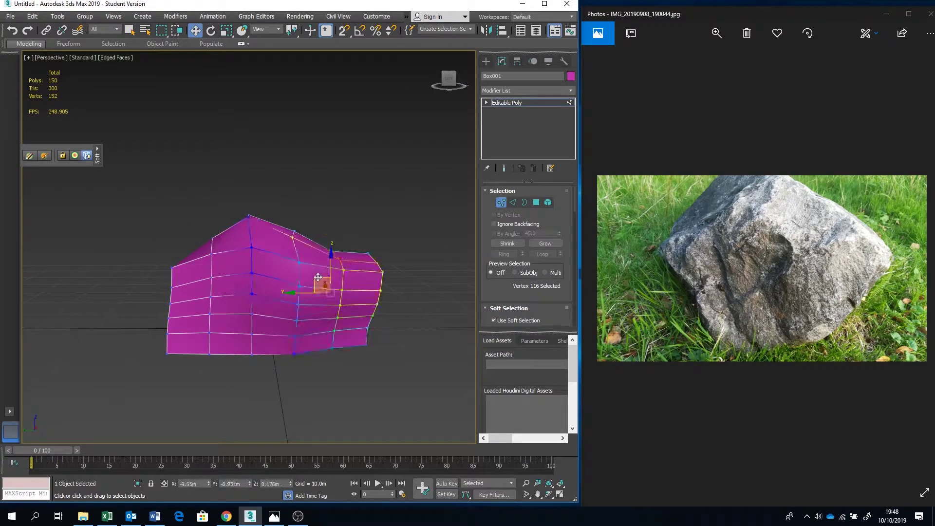
pyautogui.click(334, 268)
pyautogui.press('e')
pyautogui.click(288, 313)
pyautogui.press('w')
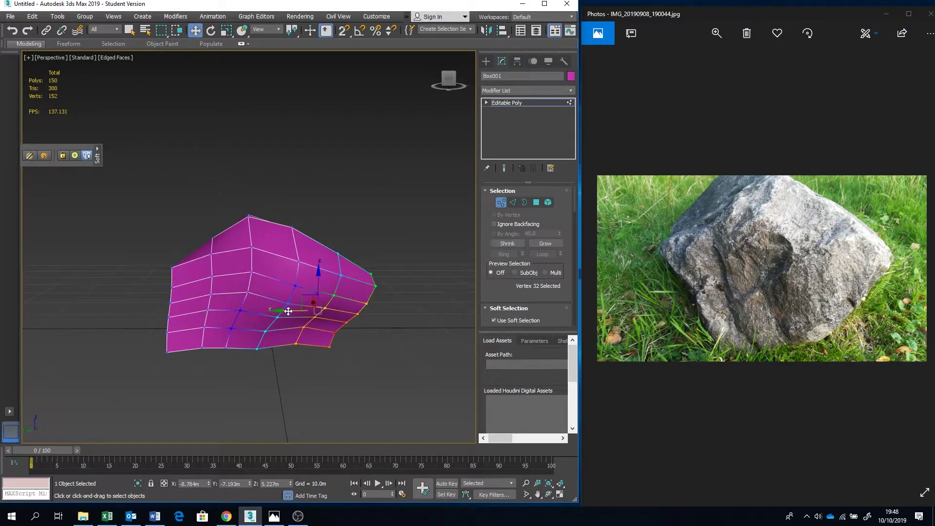
pyautogui.keyDown('alt'); pyautogui.moveTo(288, 313); pyautogui.dragTo(192, 322, button='middle'); pyautogui.keyUp('alt')
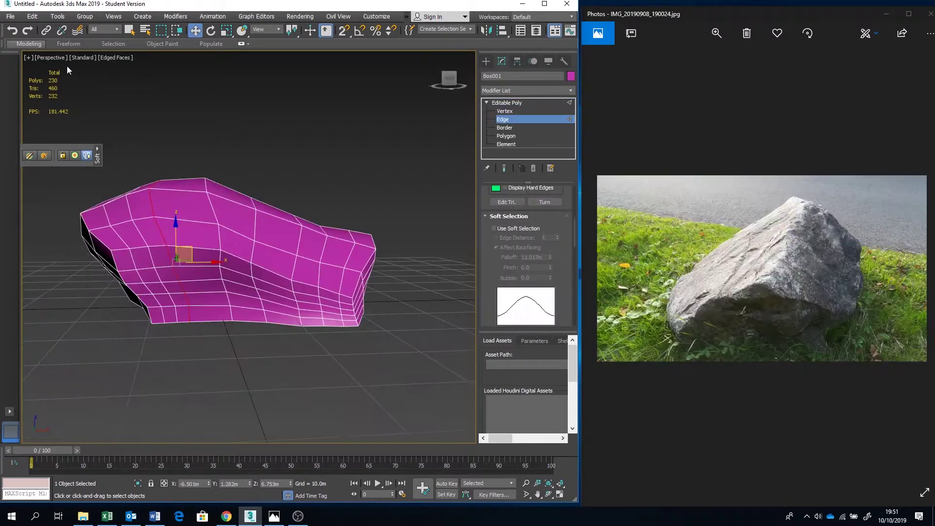
# Apply Set Flow from the Ribbon's Loops tools to even out the selected edge loop.
pyautogui.click(29, 45)
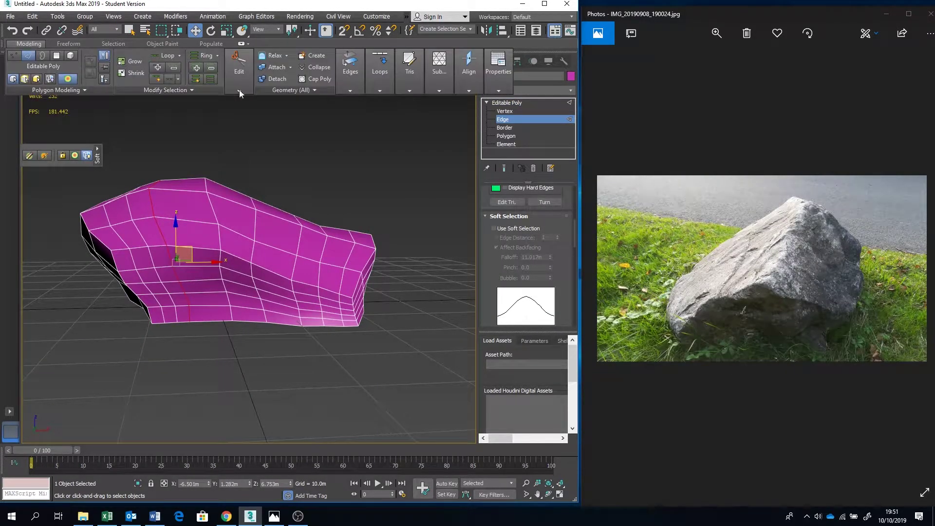
pyautogui.click(368, 87)
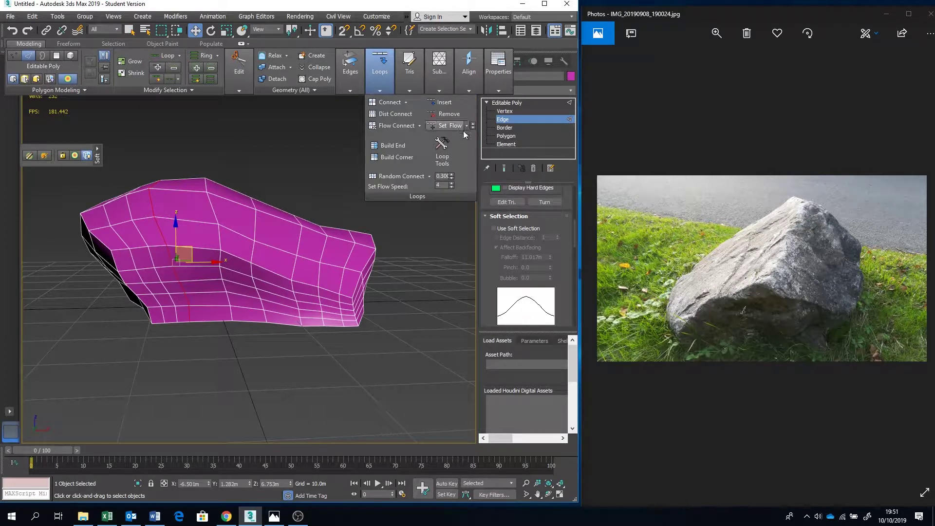
pyautogui.click(430, 126)
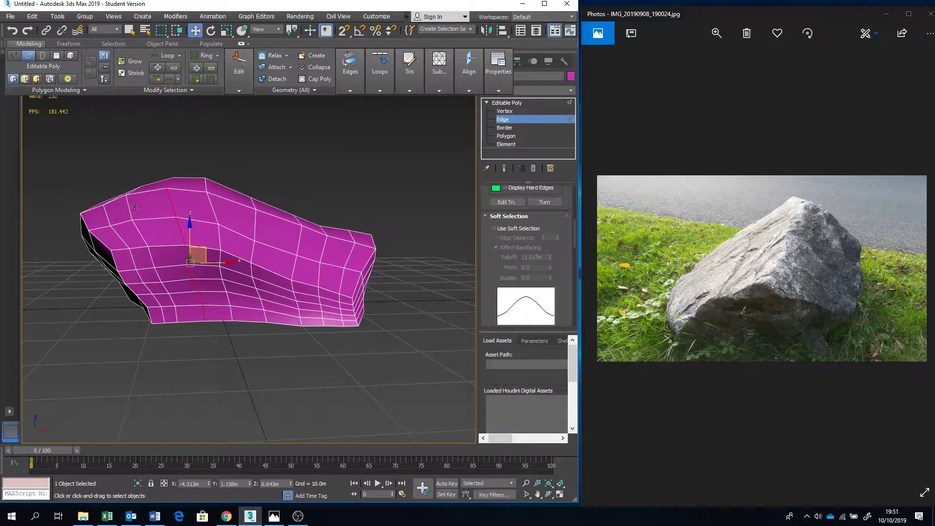
# Connect an edge ring, turn off soft selection and remove an edge loop, reaching 246 polys.
pyautogui.scroll(3, 134, 210)
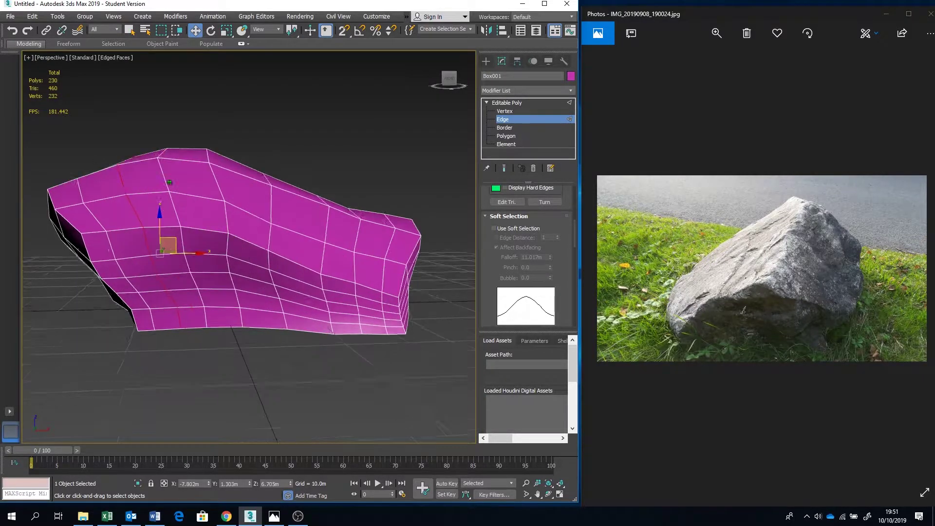
pyautogui.keyDown('alt'); pyautogui.moveTo(293, 244); pyautogui.dragTo(471, 169, button='middle'); pyautogui.keyUp('alt')
pyautogui.click(147, 313)
pyautogui.hotkey('ctrl', 'shift', 'e')
pyautogui.click(253, 295)
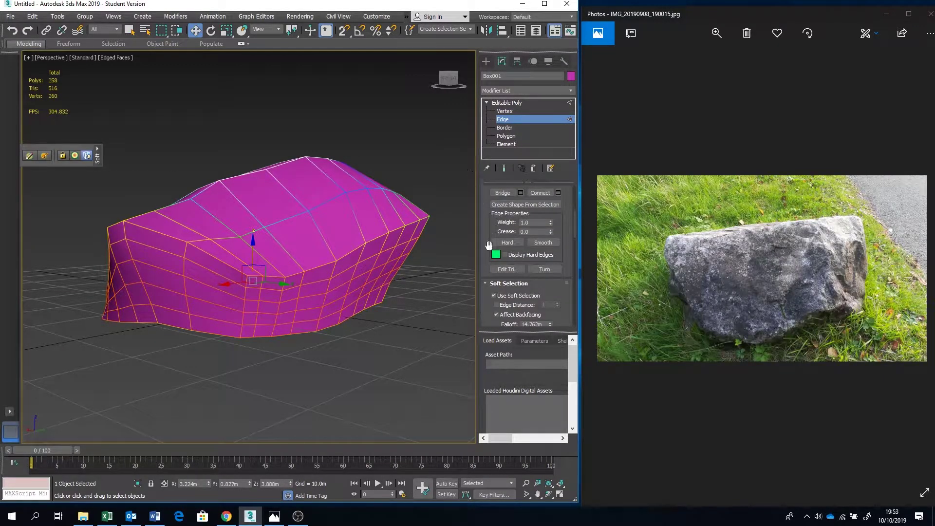
pyautogui.click(494, 296)
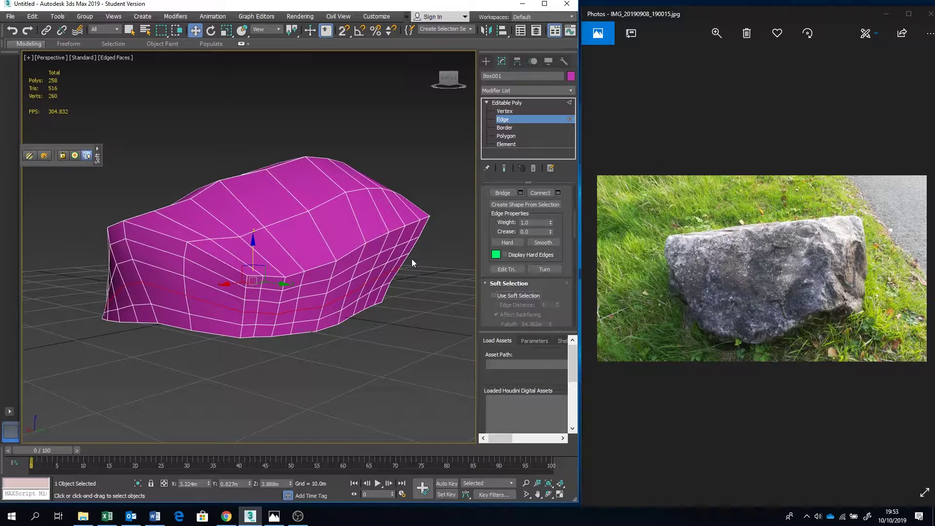
pyautogui.hotkey('ctrl', 'BackSpace')
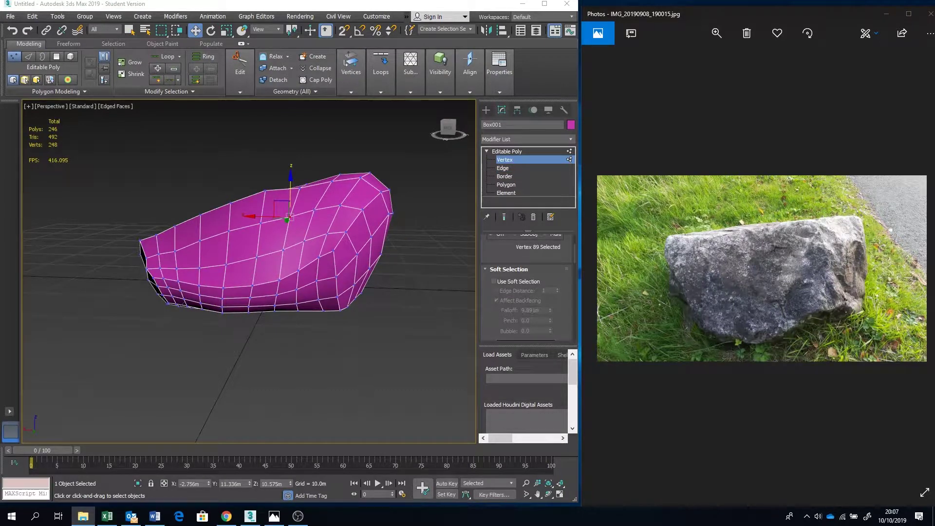
# Save the scene as Low Poly Rock.max.
pyautogui.click(9, 16)
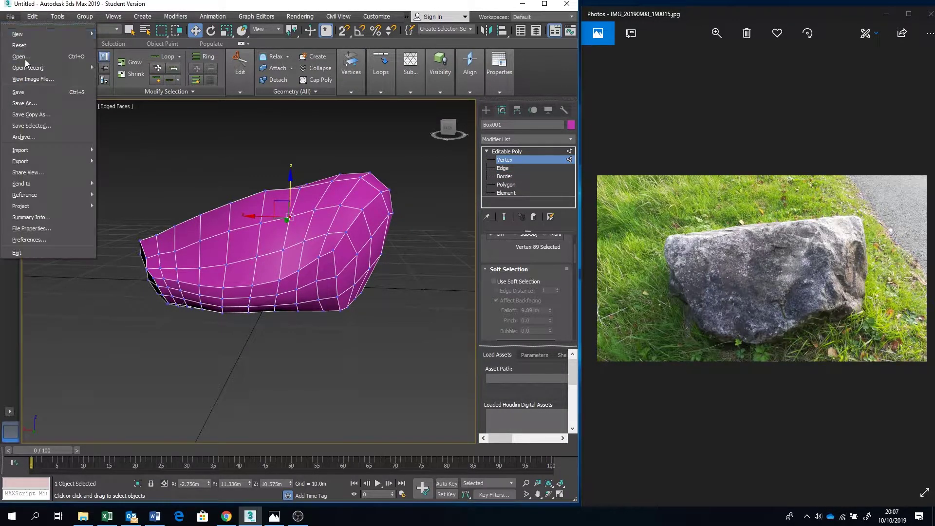
pyautogui.click(200, 144)
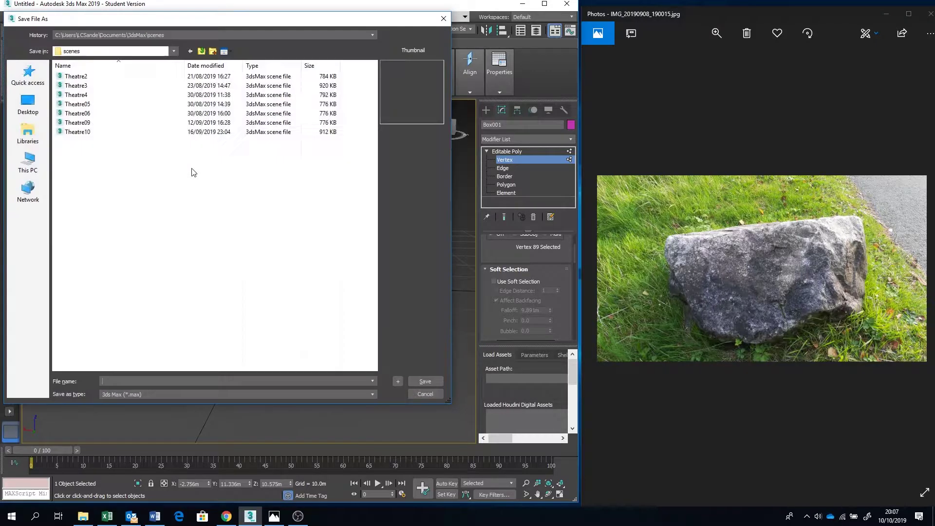
pyautogui.write('Low Poly Rock')
pyautogui.click(435, 381)
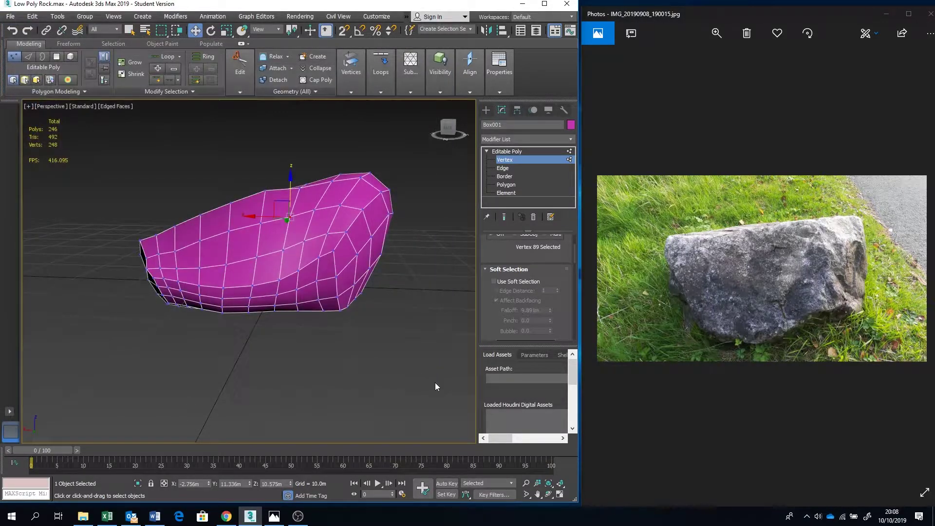
# Exit Vertex level and add an Unwrap UVW modifier above Box001's Editable Poly.
pyautogui.click(503, 160)
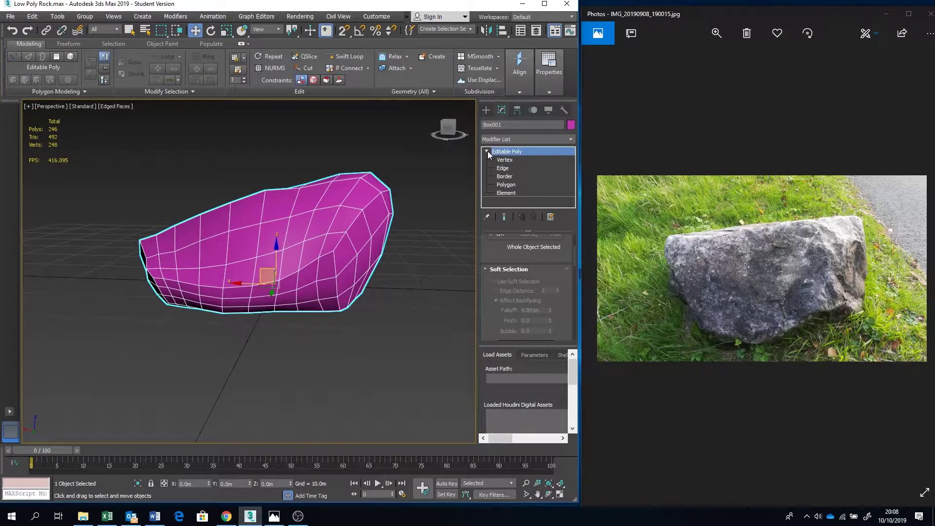
pyautogui.click(487, 151)
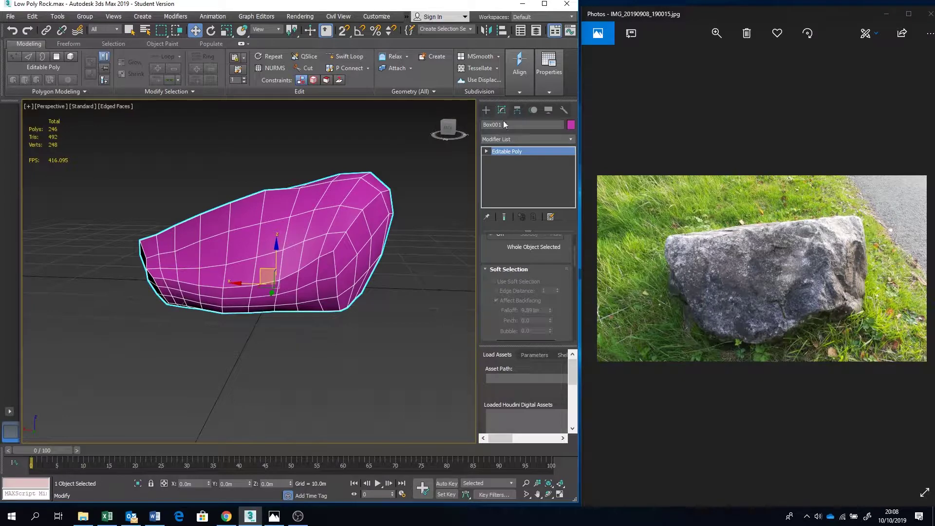
pyautogui.click(572, 139)
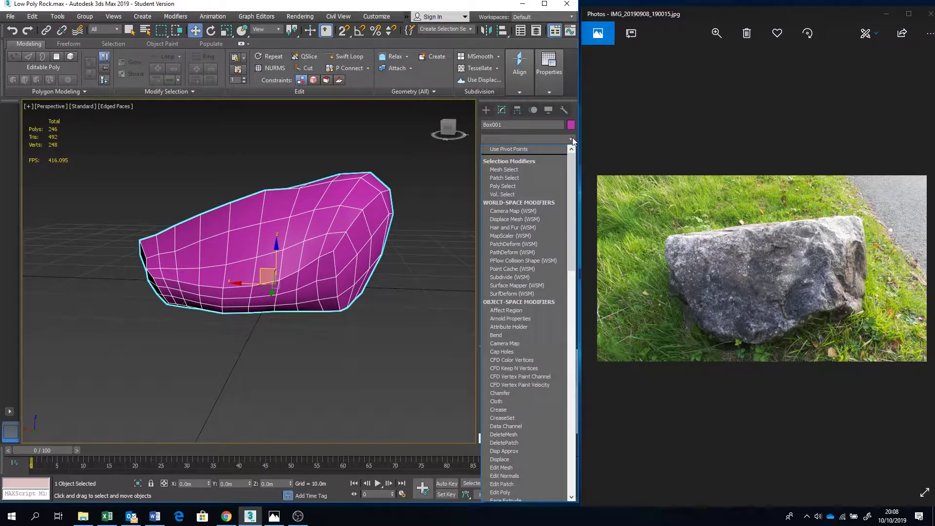
pyautogui.press('u')
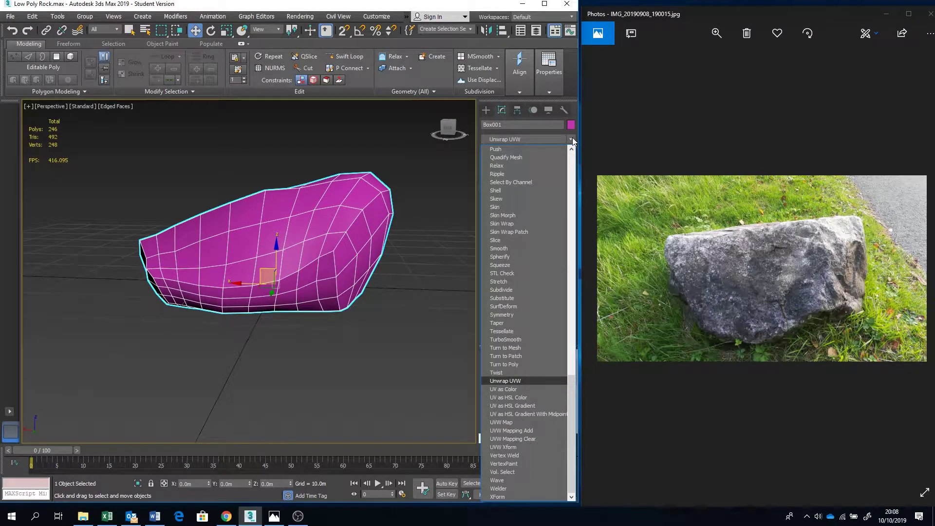
pyautogui.click(511, 380)
pyautogui.moveTo(492, 275); pyautogui.dragTo(507, 419)
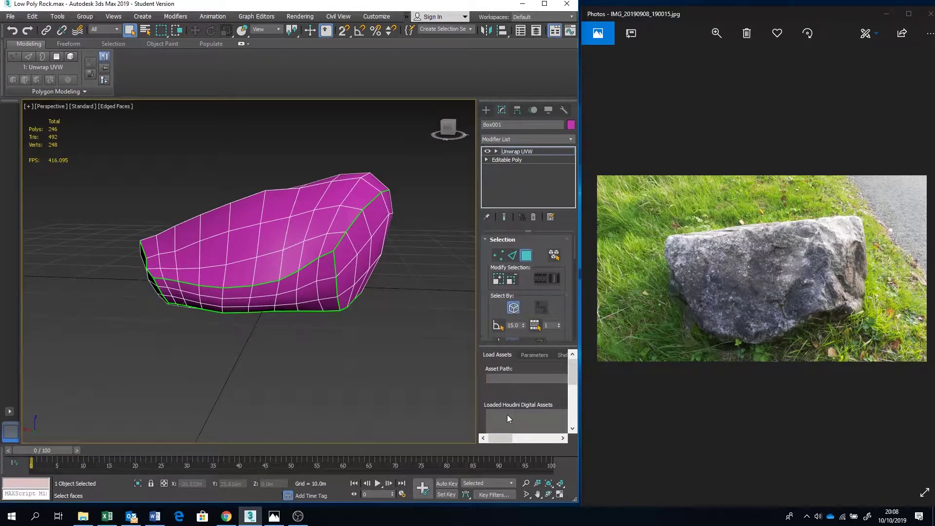
# Switch Unwrap UVW to Polygon mode and marquee-select all 246 rock faces, orbiting to check coverage.
pyautogui.click(525, 257)
pyautogui.keyDown('alt'); pyautogui.moveTo(362, 277); pyautogui.dragTo(316, 280, button='middle'); pyautogui.keyUp('alt')
pyautogui.click(525, 255)
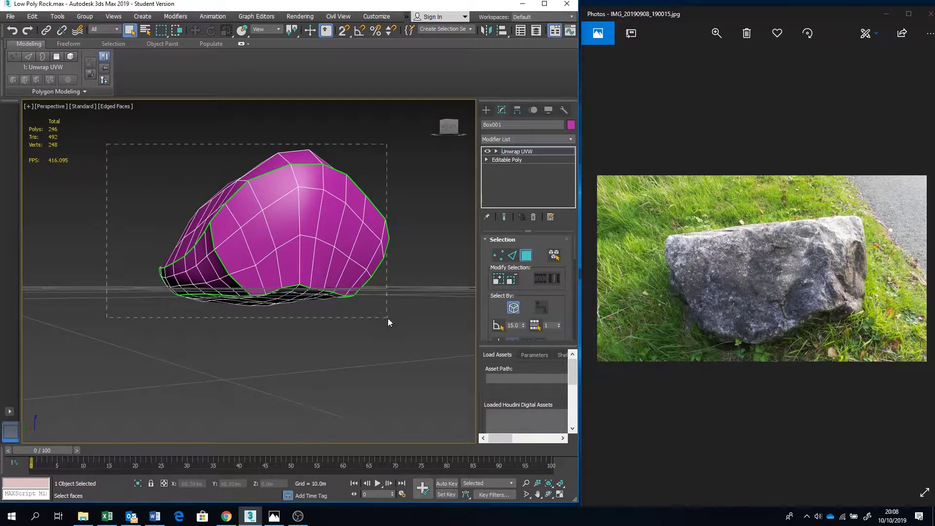
pyautogui.moveTo(388, 318); pyautogui.dragTo(388, 319)
pyautogui.keyDown('alt'); pyautogui.moveTo(436, 349); pyautogui.dragTo(253, 314, button='middle'); pyautogui.keyUp('alt')
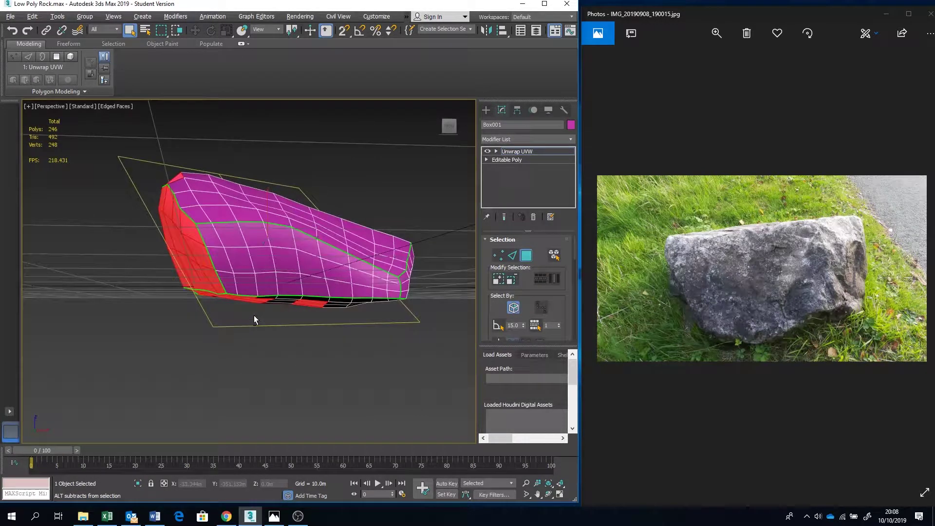
pyautogui.scroll(-3, 237, 245)
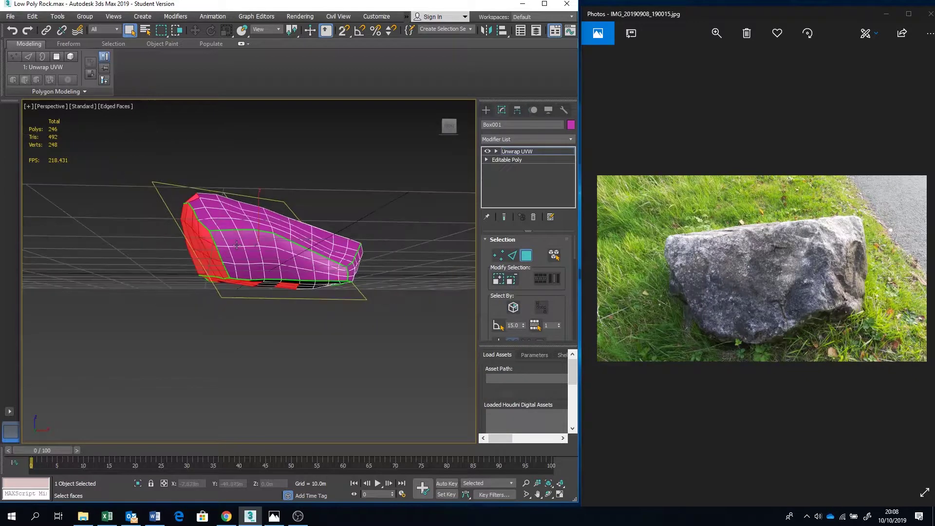
pyautogui.moveTo(434, 376); pyautogui.dragTo(434, 376)
pyautogui.keyDown('alt'); pyautogui.moveTo(434, 376); pyautogui.dragTo(341, 325, button='middle'); pyautogui.keyUp('alt')
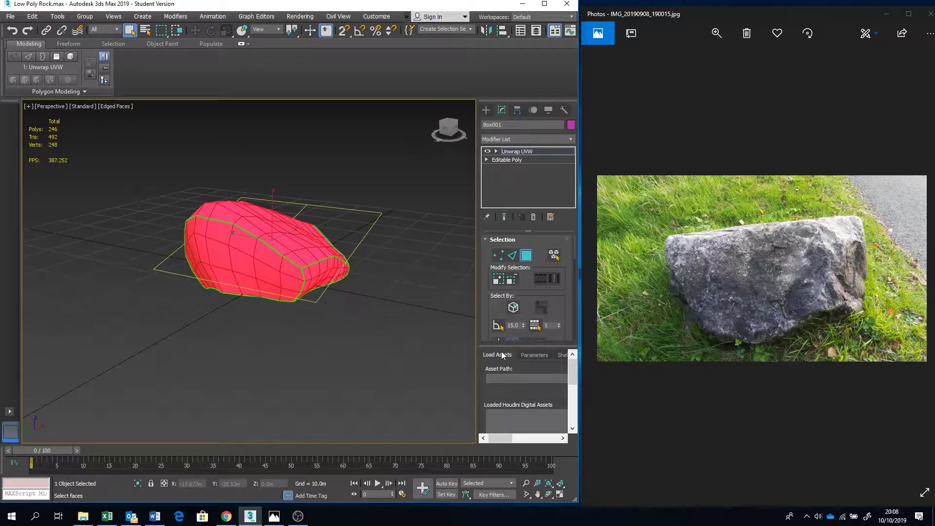
pyautogui.moveTo(506, 347); pyautogui.dragTo(511, 399)
pyautogui.scroll(-5, 481, 266)
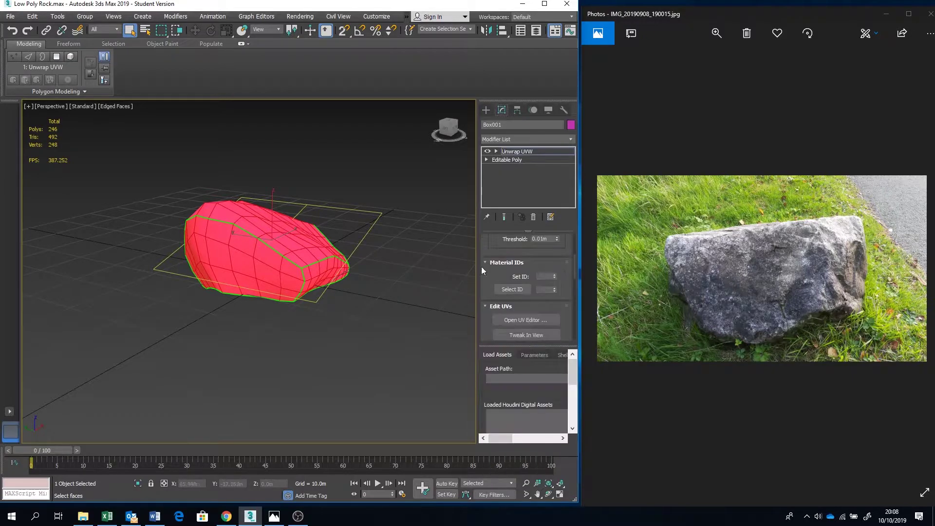
# Open the UV Editor and apply a Planar projection to the selected faces.
pyautogui.click(507, 322)
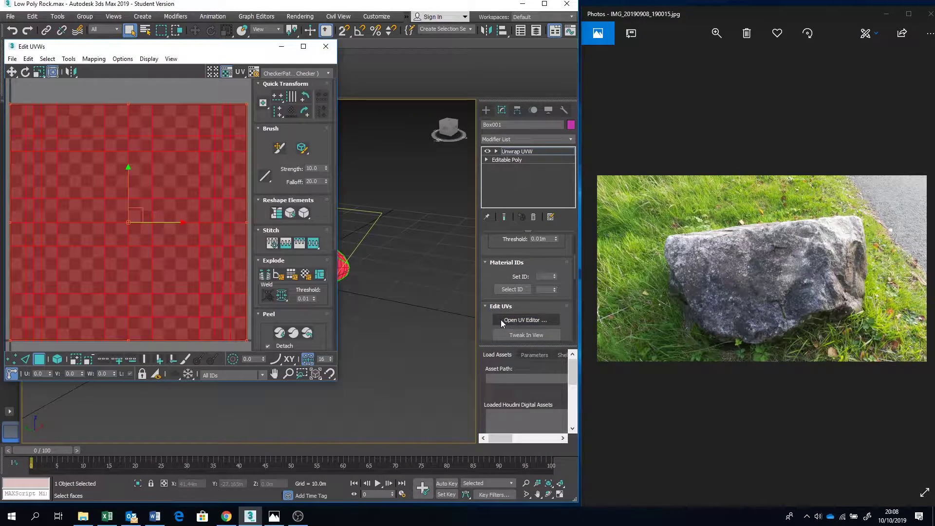
pyautogui.moveTo(494, 348); pyautogui.dragTo(494, 402)
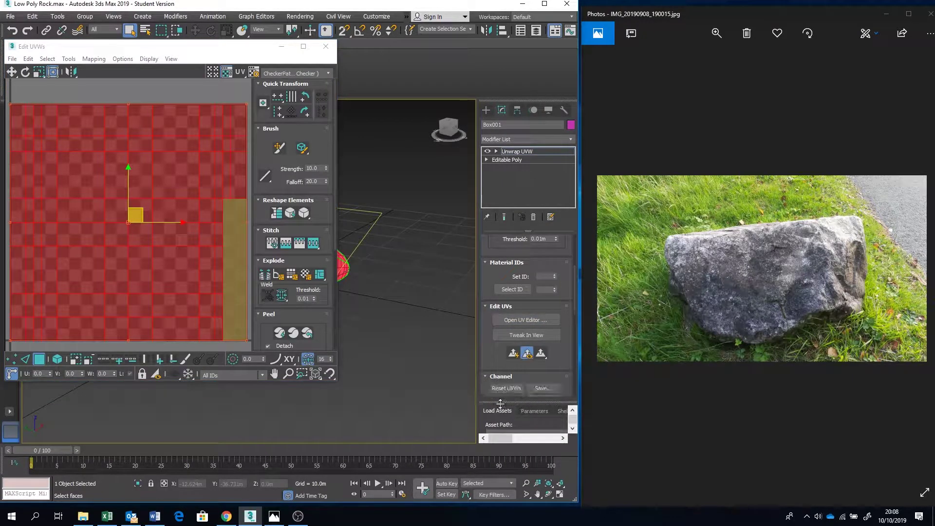
pyautogui.scroll(-4, 486, 363)
pyautogui.click(507, 363)
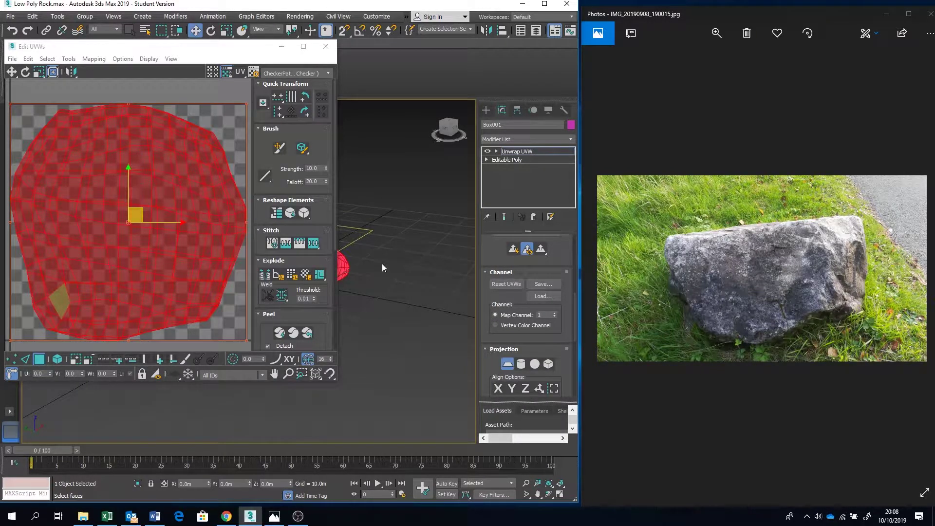
pyautogui.moveTo(382, 264); pyautogui.dragTo(408, 268, button='middle')
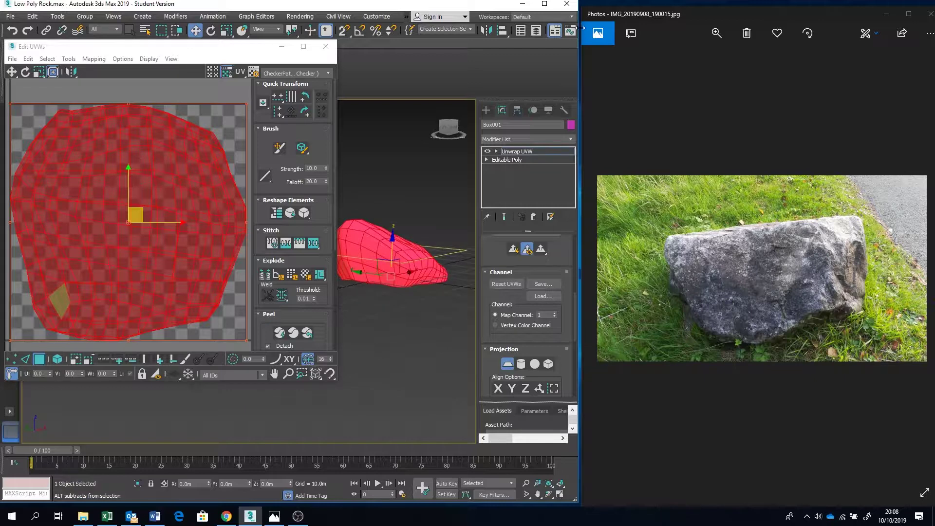
# Maximize the 3ds Max window, turn Planar off and close the Edit UVWs window.
pyautogui.click(544, 4)
pyautogui.moveTo(650, 229); pyautogui.dragTo(548, 259, button='middle')
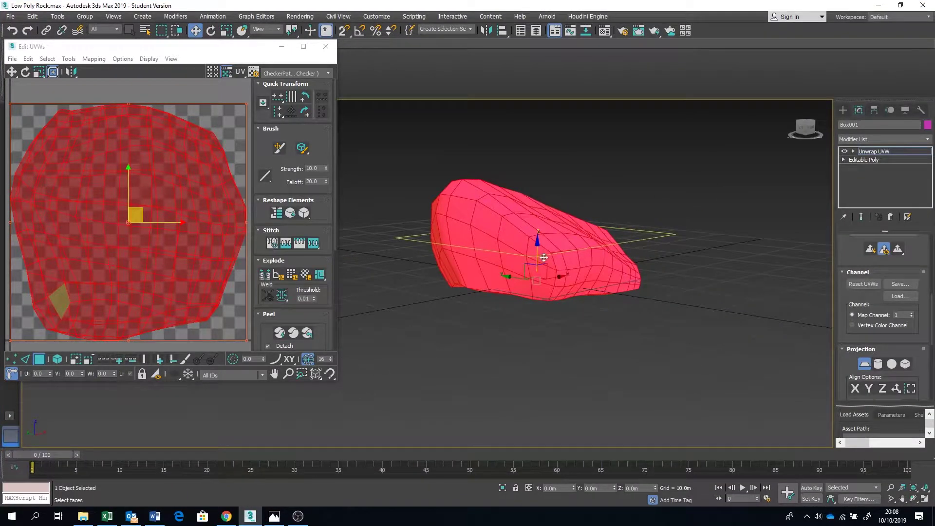
pyautogui.scroll(3, 548, 259)
pyautogui.scroll(-2, 548, 260)
pyautogui.click(865, 365)
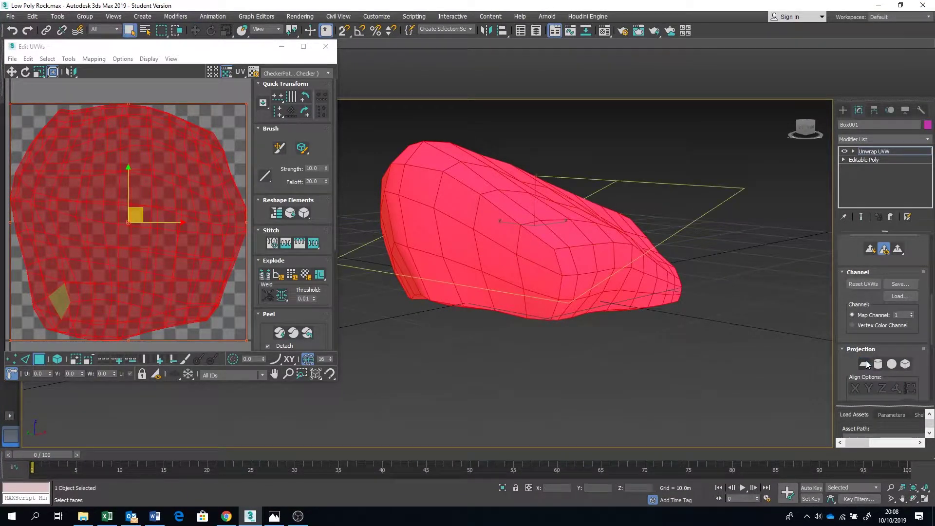
pyautogui.click(326, 46)
pyautogui.scroll(5, 857, 258)
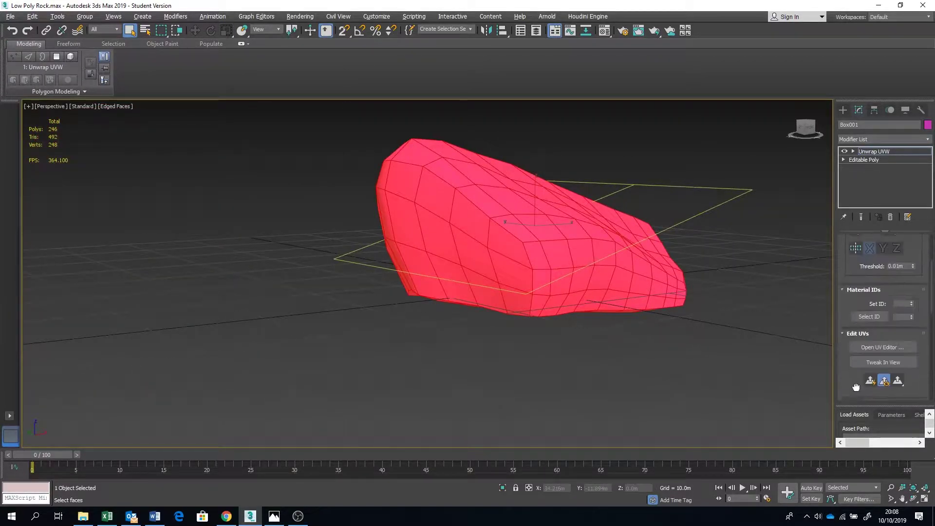
# Switch the unwrap from face to edge selection and clear the rock's edge selection.
pyautogui.click(878, 255)
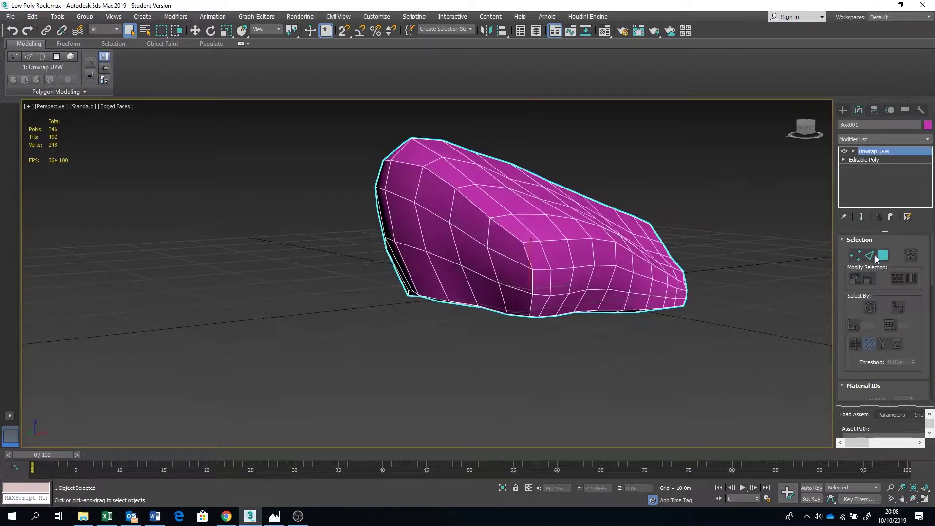
pyautogui.click(869, 255)
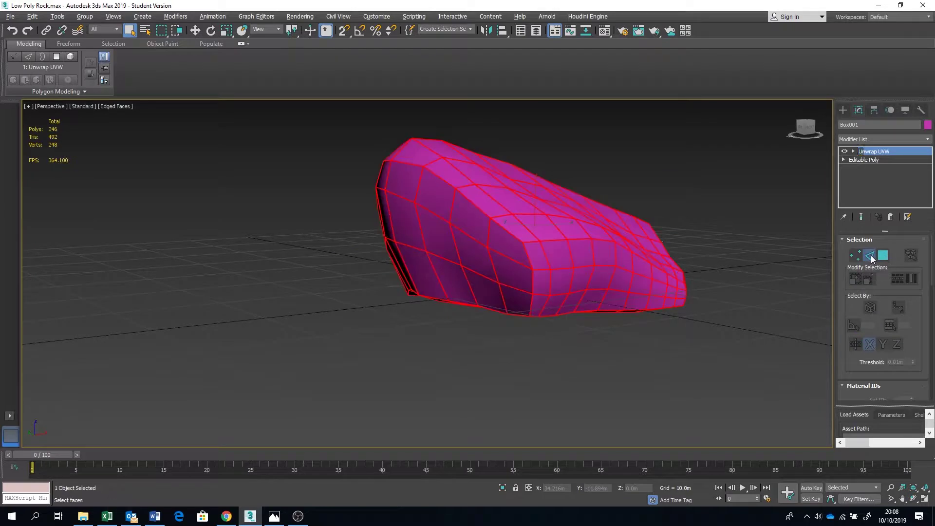
pyautogui.click(698, 333)
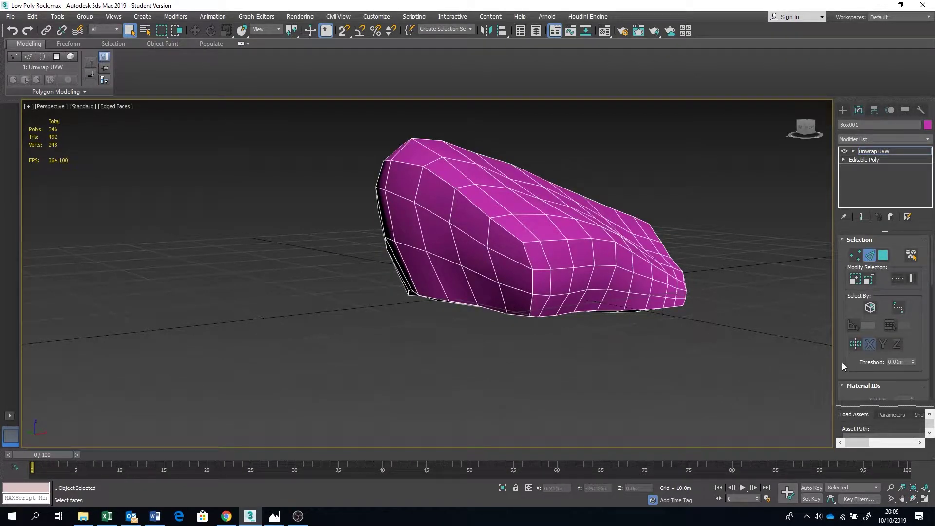
pyautogui.scroll(-5, 843, 364)
pyautogui.moveTo(853, 347); pyautogui.dragTo(812, 208)
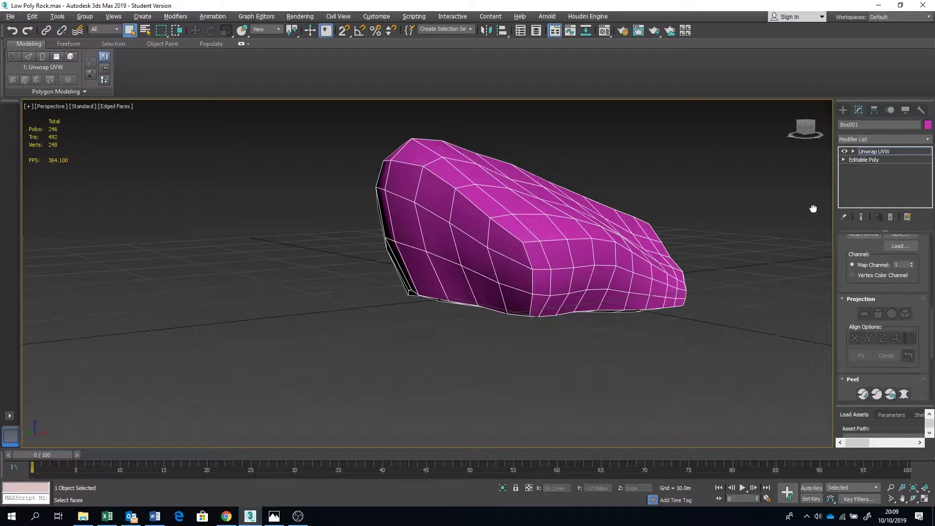
pyautogui.scroll(-4, 869, 341)
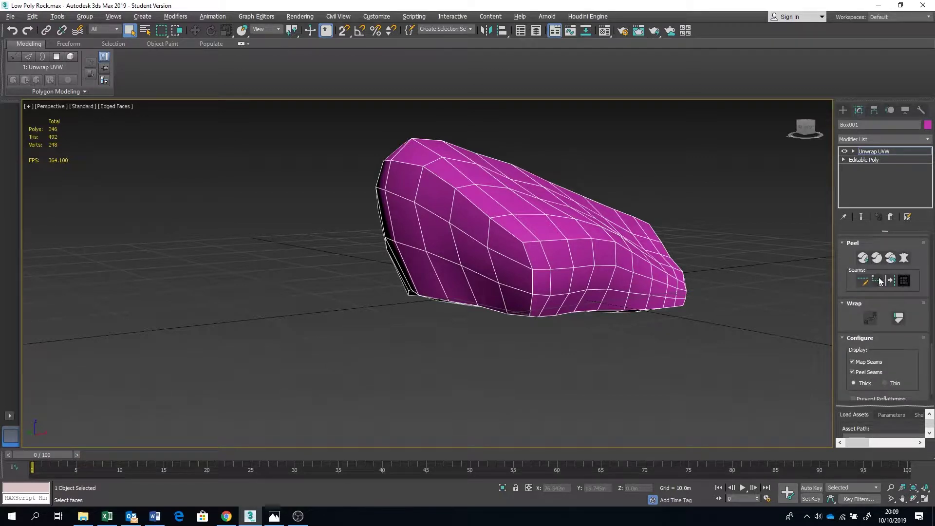
# Draw a point-to-point peel seam tracing the rock's base outline.
pyautogui.click(879, 281)
pyautogui.keyDown('alt'); pyautogui.moveTo(543, 271); pyautogui.dragTo(565, 236, button='middle'); pyautogui.keyUp('alt')
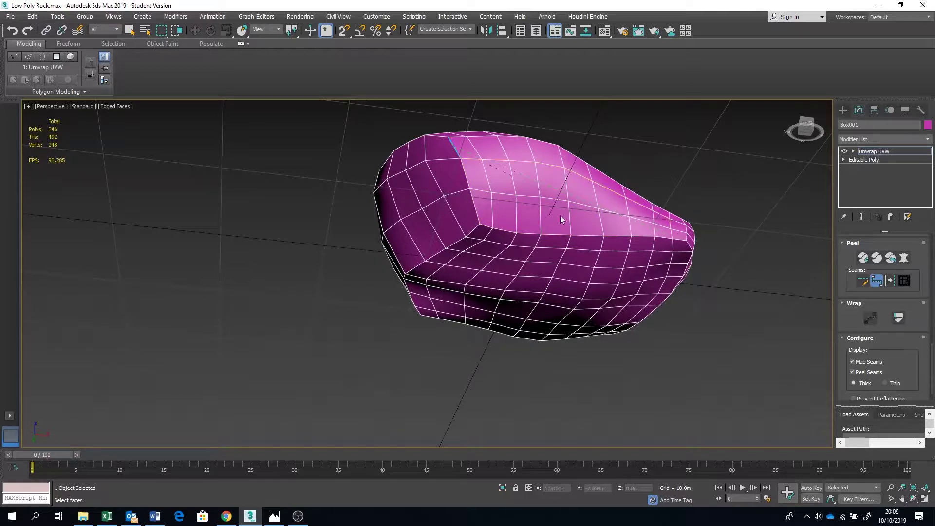
pyautogui.click(485, 225)
pyautogui.keyDown('alt'); pyautogui.moveTo(678, 242); pyautogui.dragTo(572, 272, button='middle'); pyautogui.keyUp('alt')
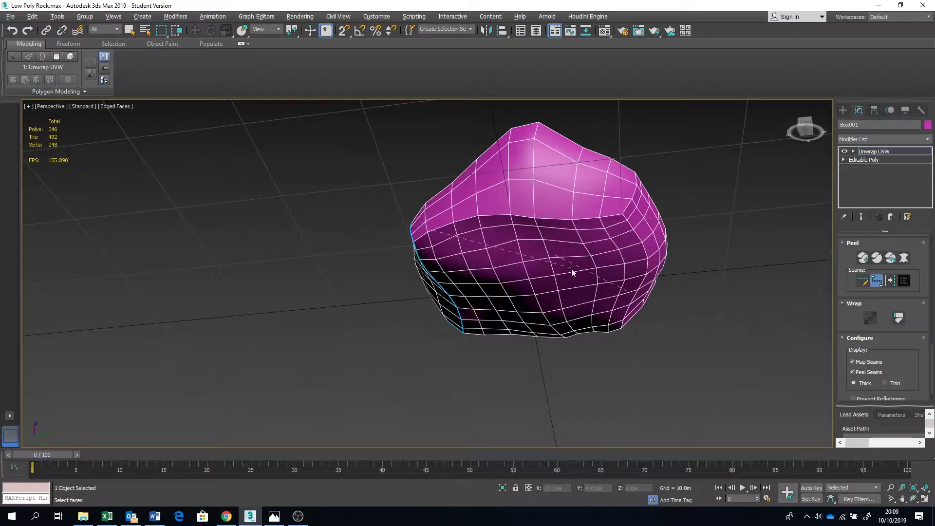
pyautogui.click(615, 214)
pyautogui.keyDown('alt'); pyautogui.moveTo(615, 213); pyautogui.dragTo(545, 219, button='middle'); pyautogui.keyUp('alt')
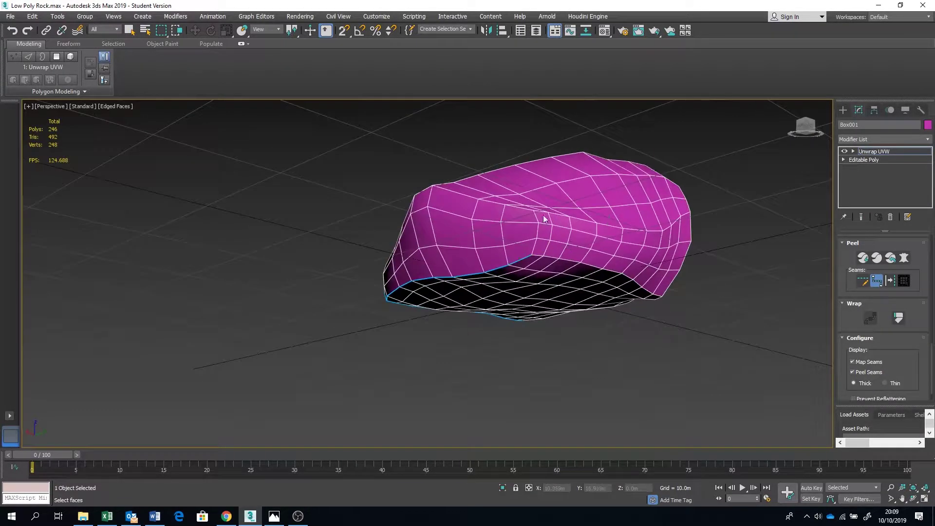
pyautogui.keyDown('alt'); pyautogui.moveTo(620, 281); pyautogui.dragTo(547, 240, button='middle'); pyautogui.keyUp('alt')
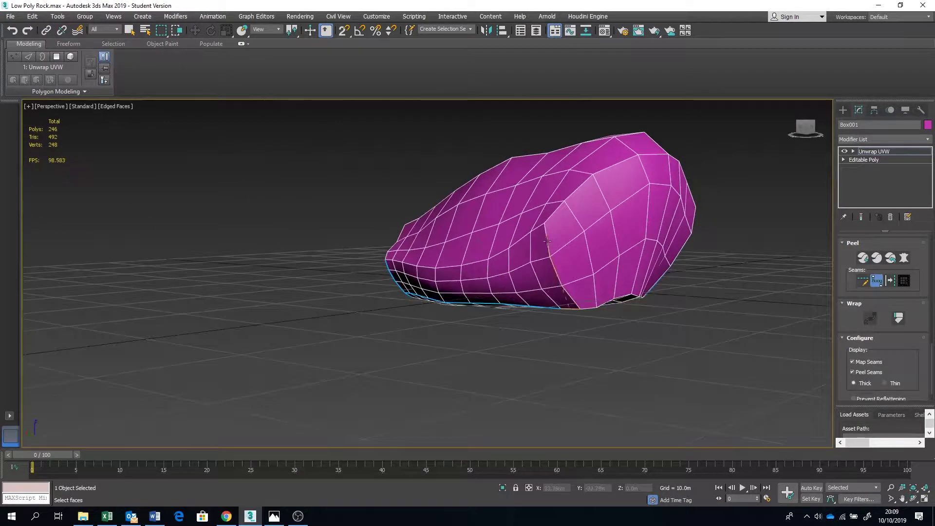
pyautogui.click(545, 236)
pyautogui.keyDown('alt'); pyautogui.moveTo(593, 293); pyautogui.dragTo(381, 278, button='middle'); pyautogui.keyUp('alt')
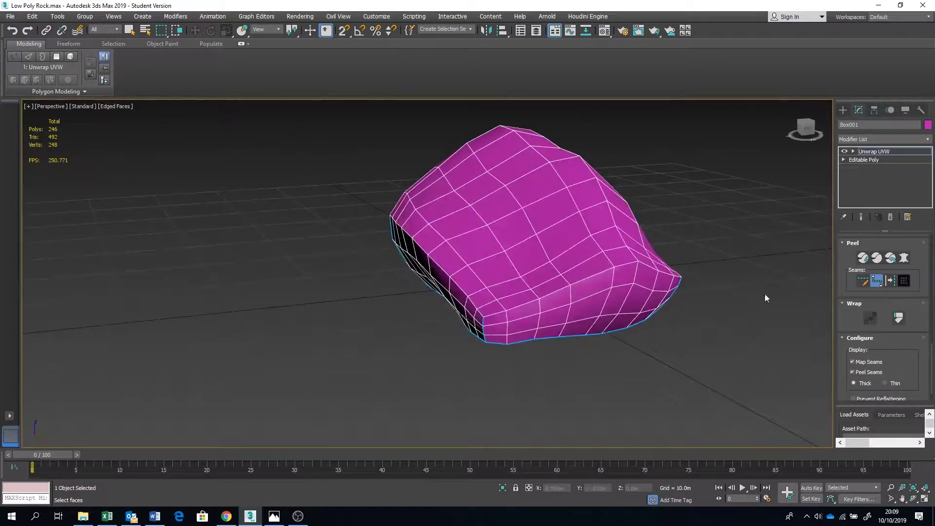
pyautogui.scroll(5, 845, 273)
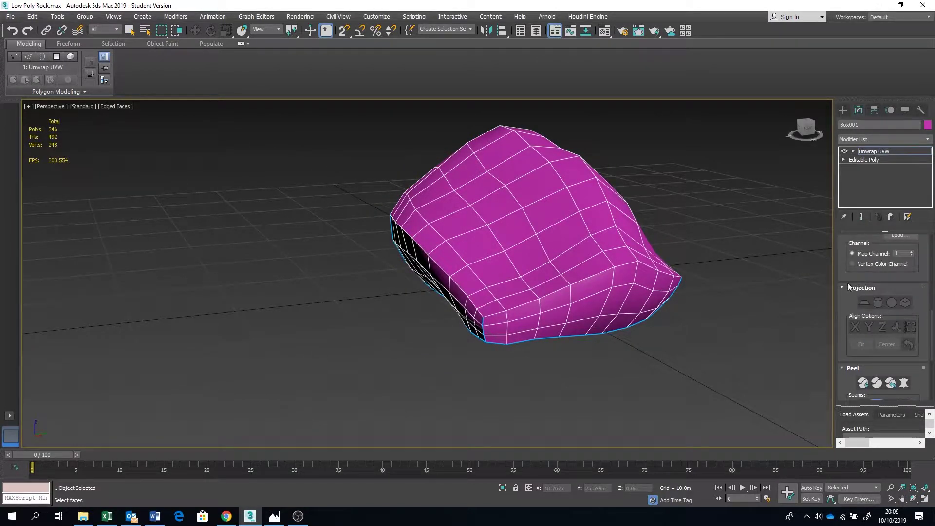
pyautogui.scroll(3, 849, 278)
pyautogui.scroll(4, 852, 252)
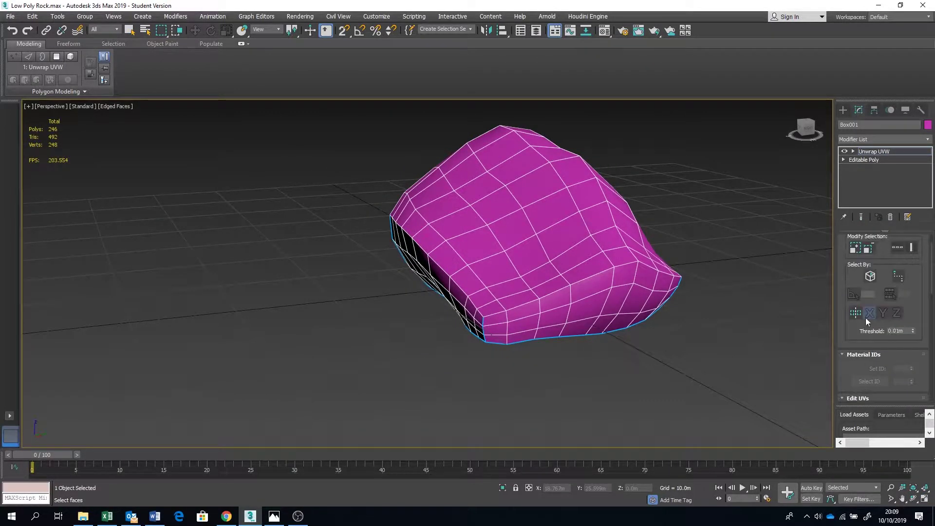
pyautogui.scroll(2, 841, 253)
# Enable Polygon sub-object mode and open the UV Editor.
pyautogui.click(883, 255)
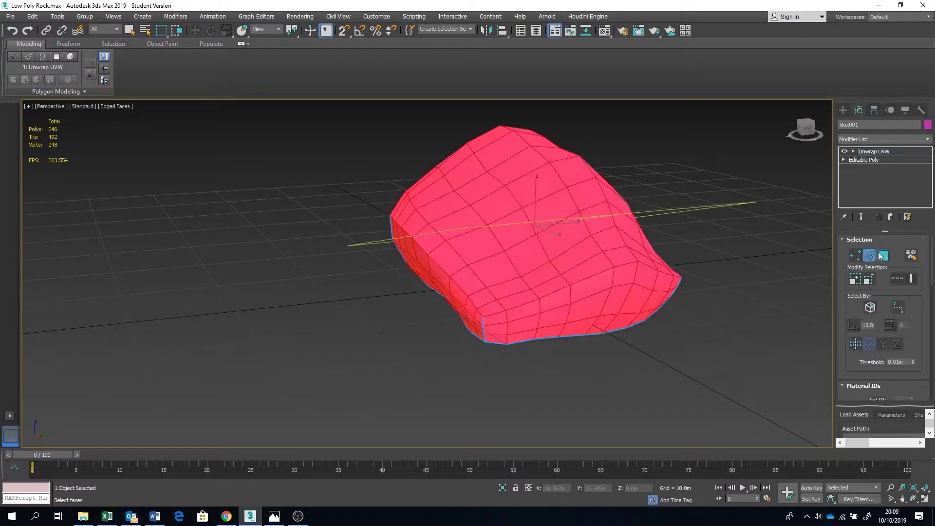
pyautogui.keyDown('alt'); pyautogui.moveTo(808, 333); pyautogui.dragTo(794, 297, button='middle'); pyautogui.keyUp('alt')
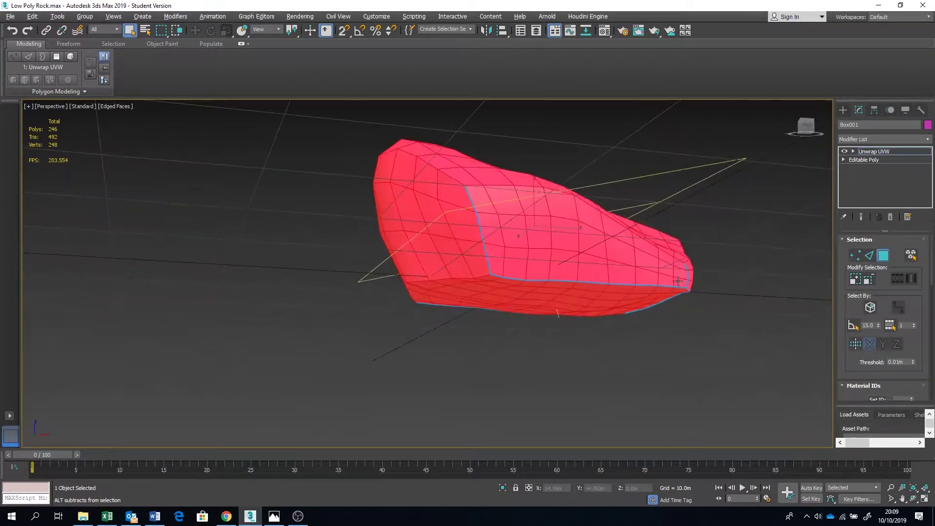
pyautogui.scroll(-5, 857, 272)
pyautogui.click(883, 261)
pyautogui.scroll(3, 840, 282)
pyautogui.scroll(-3, 875, 329)
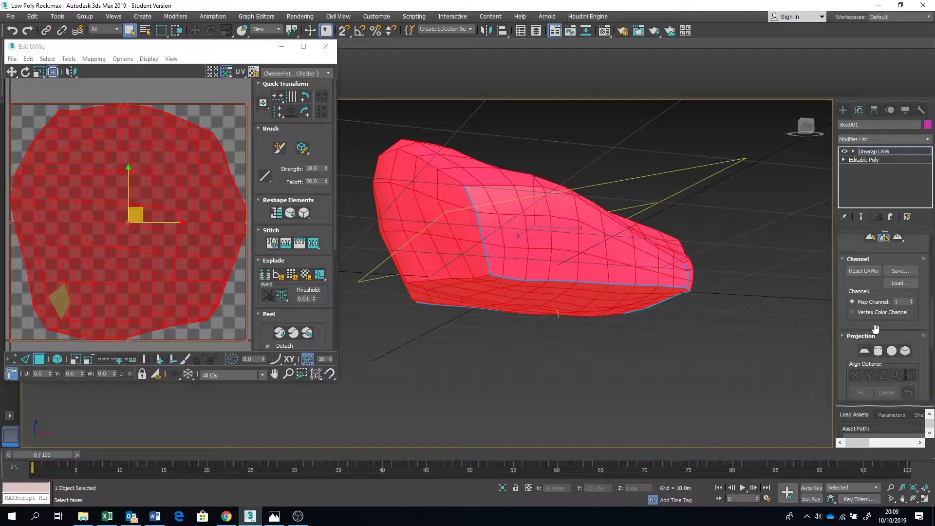
pyautogui.scroll(-3, 848, 343)
# Pelt-map the selected faces, run and stop Pelt and Relax, then commit.
pyautogui.click(905, 328)
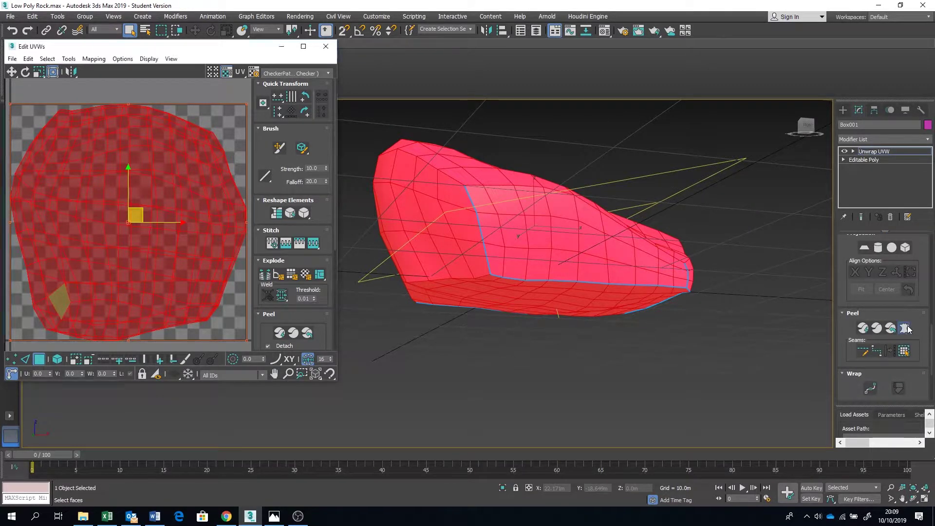
pyautogui.click(463, 160)
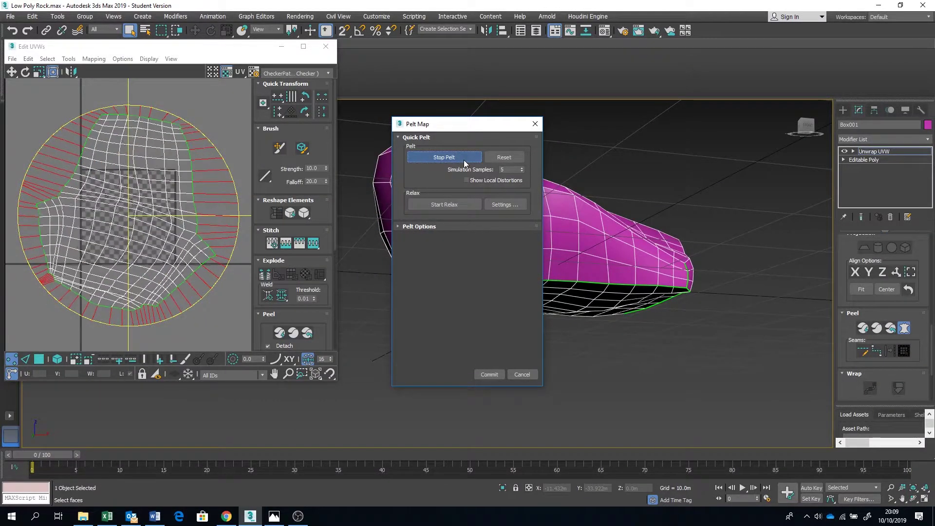
pyautogui.click(463, 161)
pyautogui.click(455, 204)
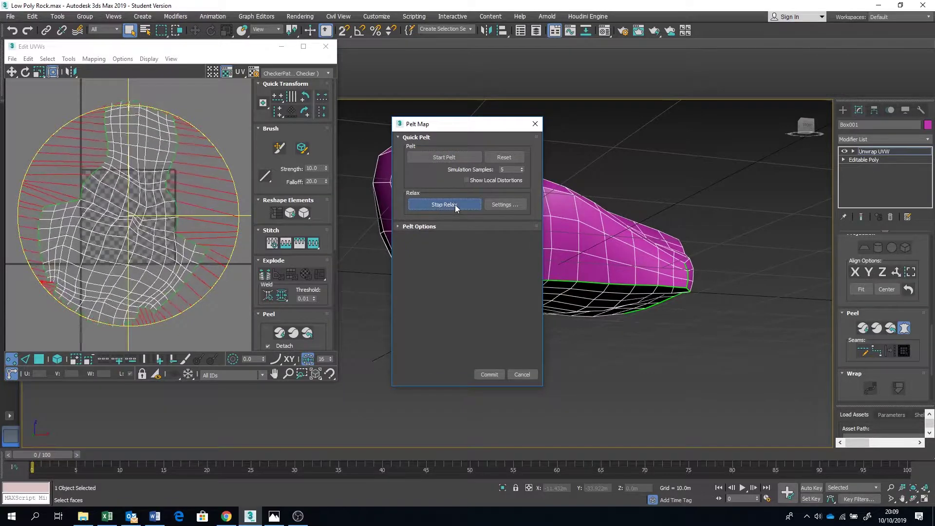
pyautogui.click(455, 205)
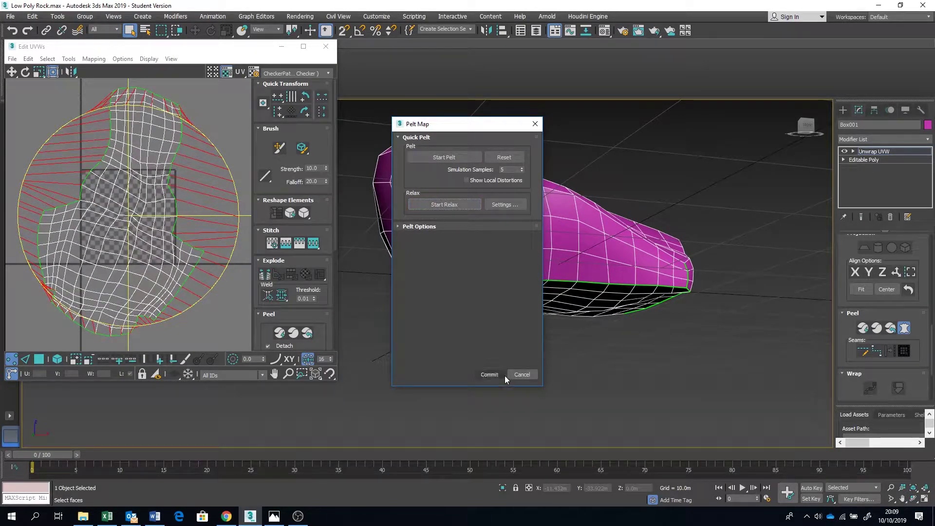
pyautogui.click(488, 374)
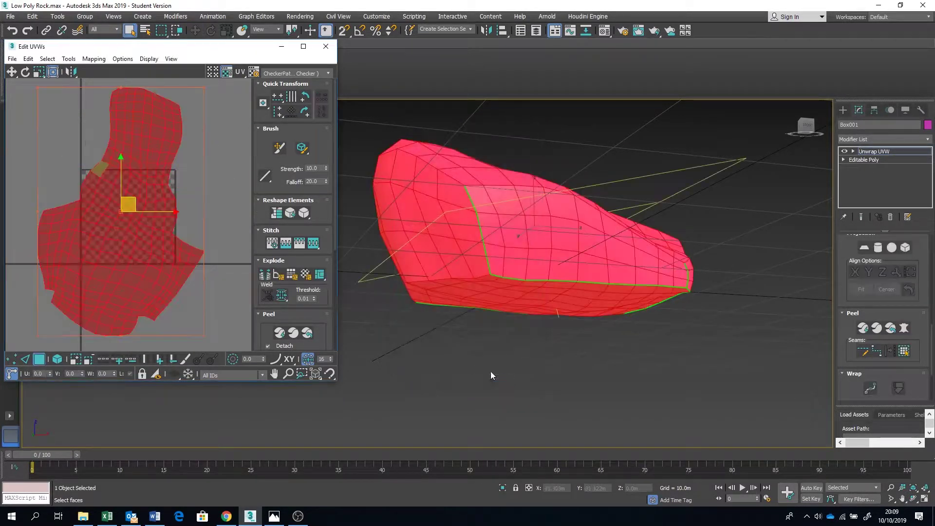
# Relax the UV shell with Tools > Relax until it evens out, then close Relax.
pyautogui.click(68, 58)
pyautogui.click(122, 223)
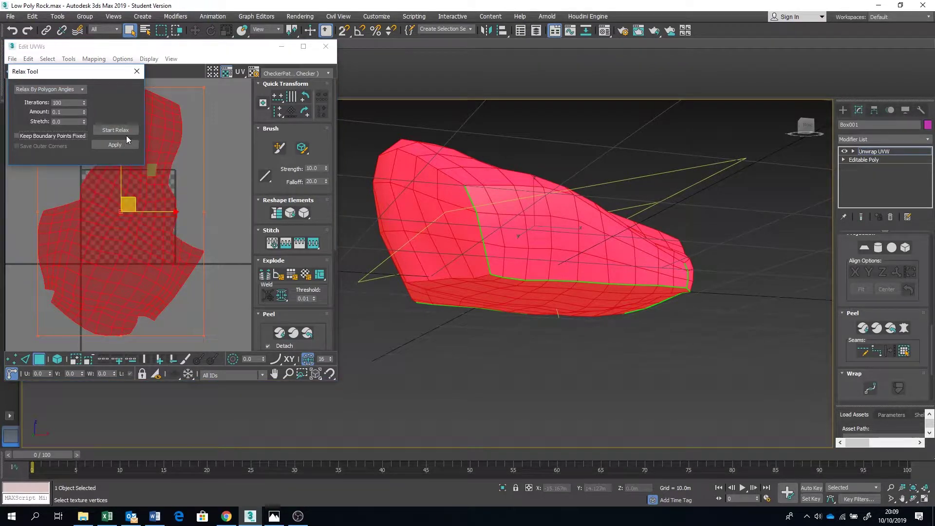
pyautogui.click(124, 130)
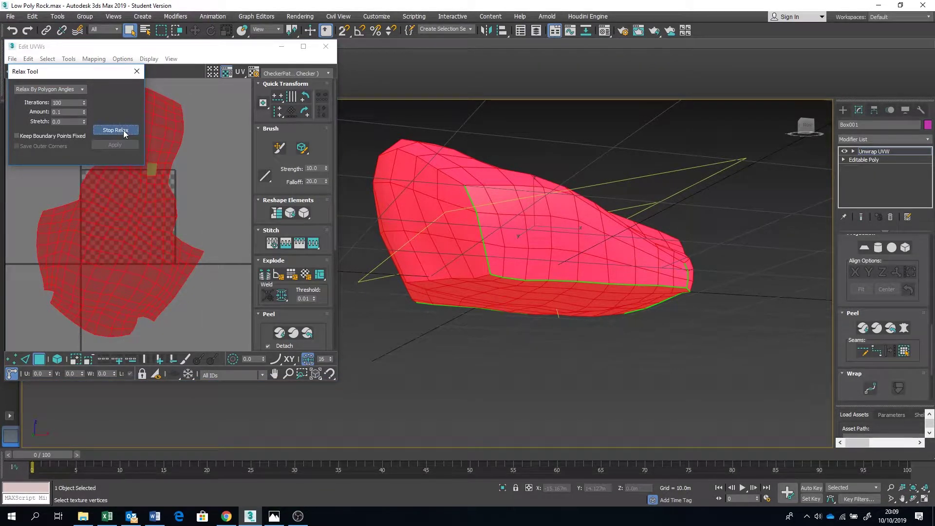
pyautogui.click(124, 130)
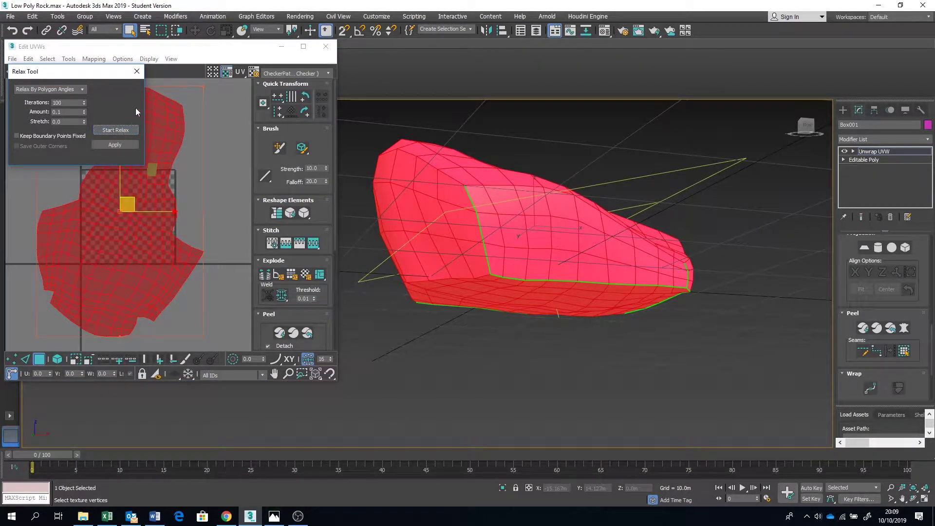
pyautogui.click(137, 71)
# Apply the CheckerPattern preview texture to the rock and clear the UV selection.
pyautogui.click(298, 73)
pyautogui.click(298, 84)
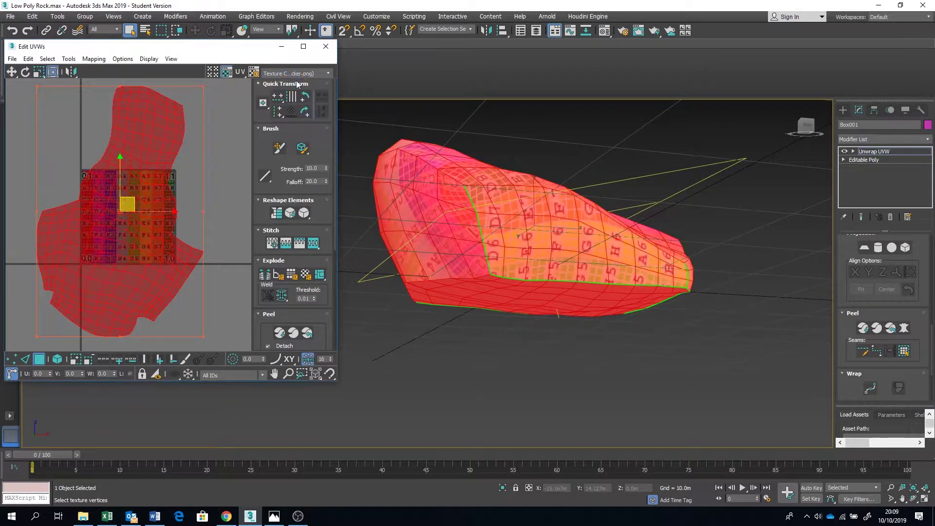
pyautogui.click(303, 74)
pyautogui.click(292, 90)
pyautogui.keyDown('alt'); pyautogui.moveTo(488, 233); pyautogui.dragTo(563, 273, button='middle'); pyautogui.keyUp('alt')
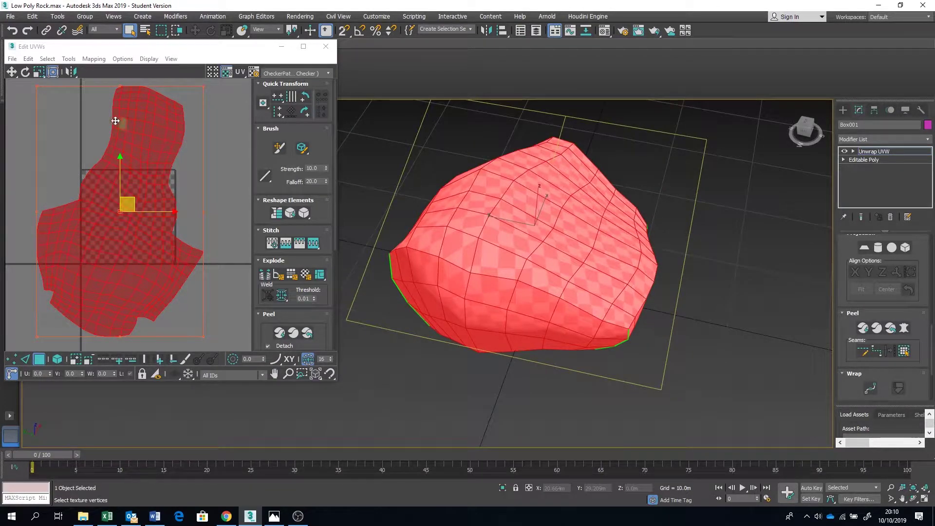
pyautogui.click(87, 138)
# Select the whole UV shell and rotate it clockwise.
pyautogui.click(109, 173)
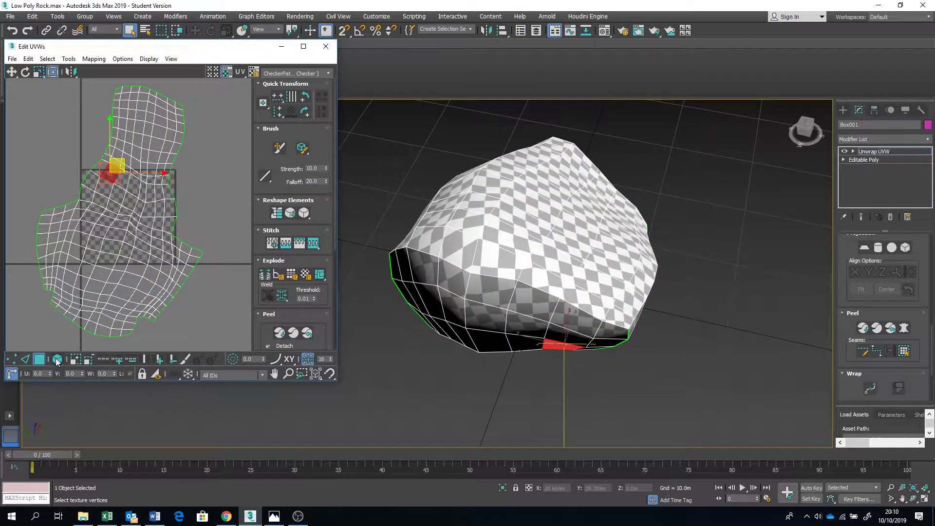
pyautogui.click(57, 359)
pyautogui.scroll(2, 165, 179)
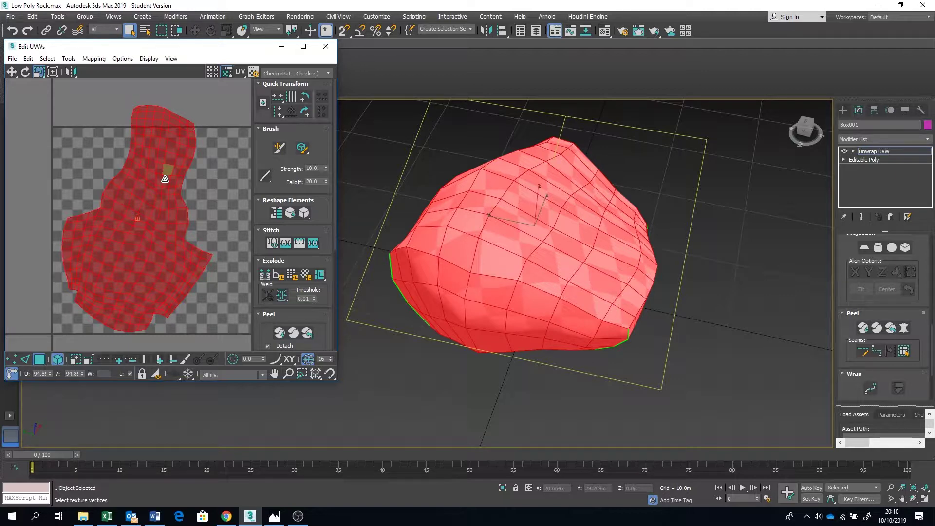
pyautogui.press('e')
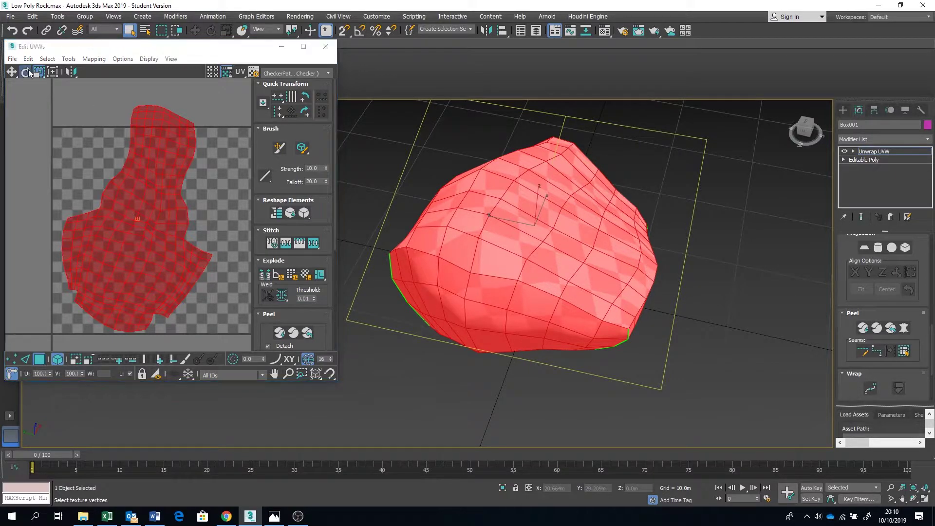
pyautogui.moveTo(167, 146); pyautogui.dragTo(143, 274)
# Shrink the UV shell to about half size, move it top-left, and deselect it.
pyautogui.click(39, 72)
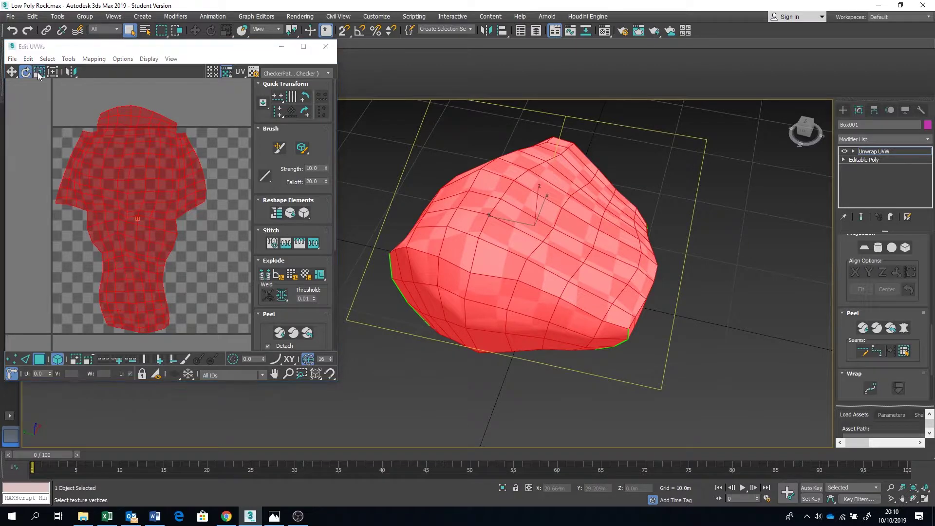
pyautogui.moveTo(140, 146); pyautogui.dragTo(133, 231)
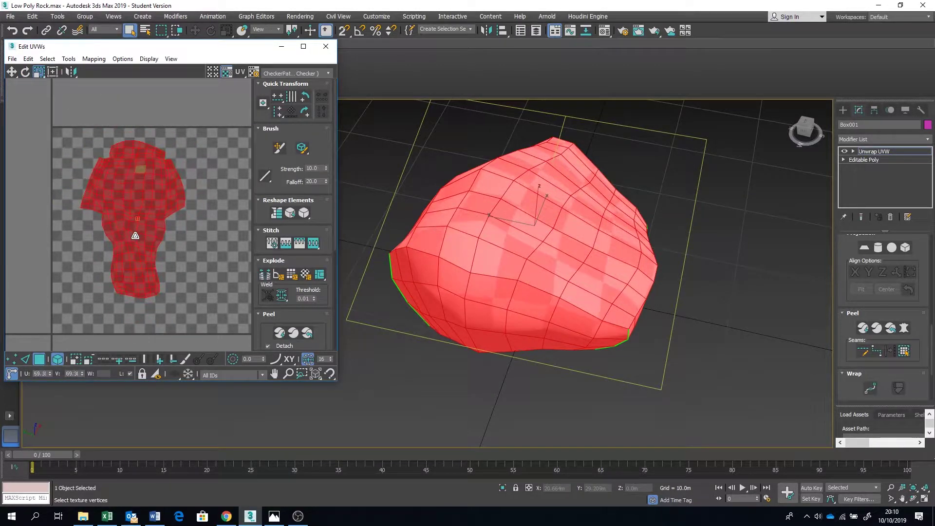
pyautogui.scroll(3, 138, 195)
pyautogui.scroll(-2, 134, 161)
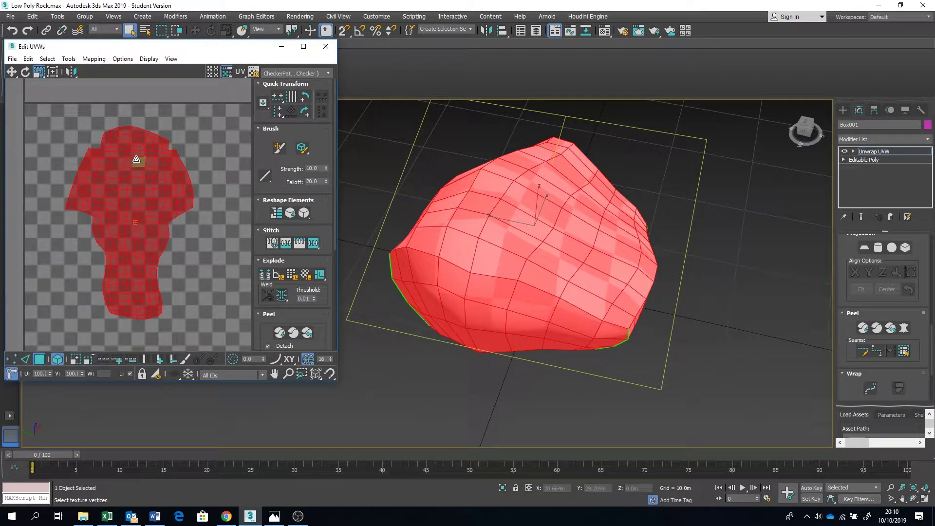
pyautogui.moveTo(138, 146); pyautogui.dragTo(91, 144)
pyautogui.click(12, 71)
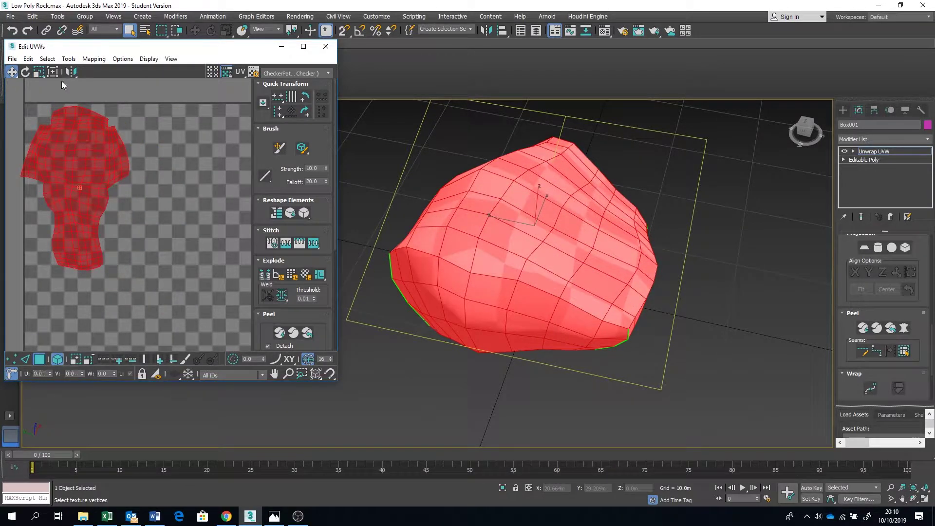
pyautogui.click(38, 72)
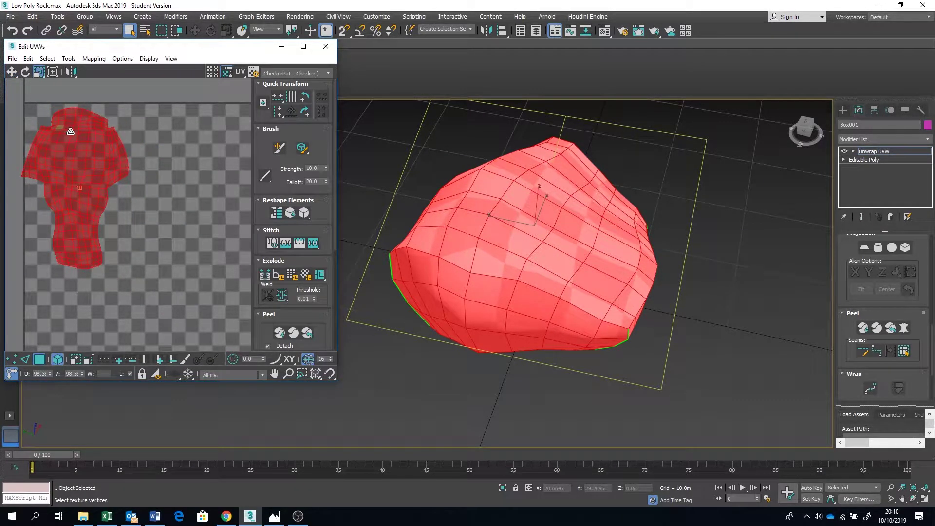
pyautogui.moveTo(71, 131); pyautogui.dragTo(187, 152)
pyautogui.scroll(3, 187, 152)
pyautogui.scroll(-2, 187, 152)
pyautogui.click(177, 179)
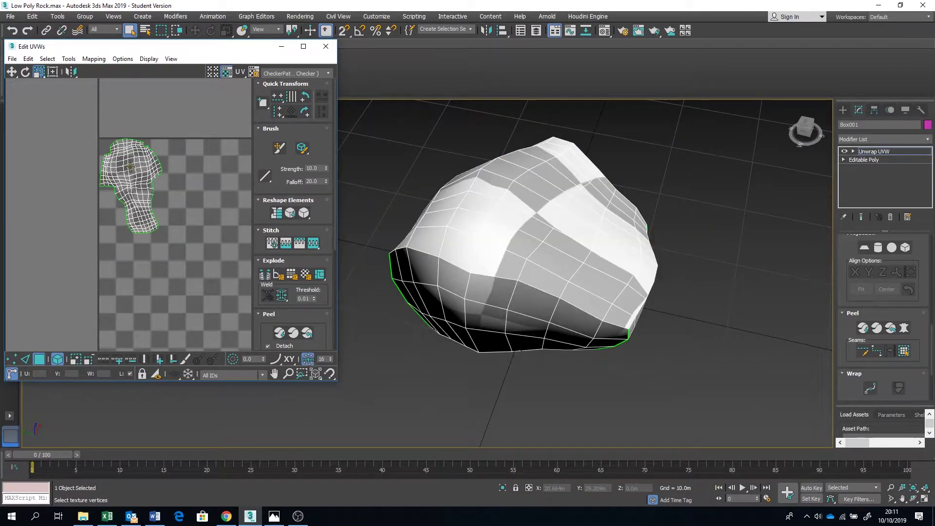
pyautogui.scroll(3, 130, 167)
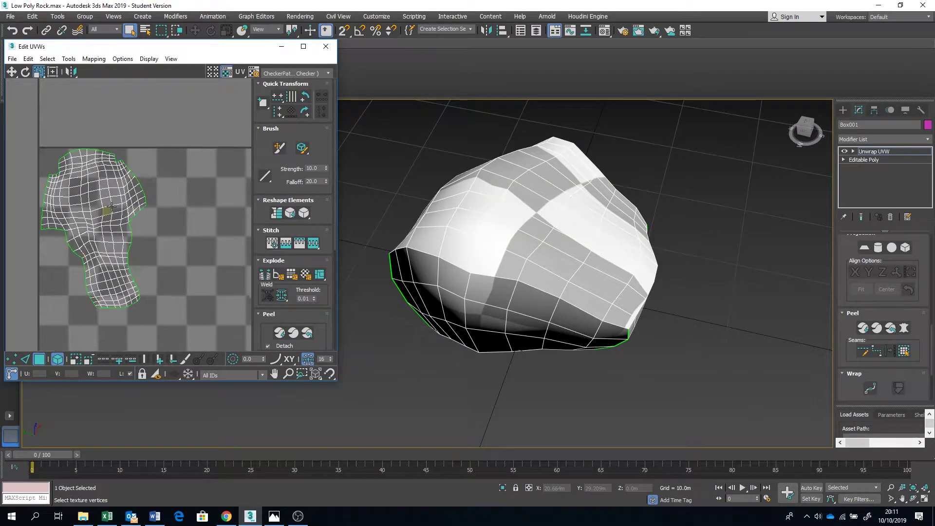
# Close Edit UVWs and collapse the Unwrap UVW modifier into the Editable Poly.
pyautogui.click(874, 152)
pyautogui.rightClick(872, 151)
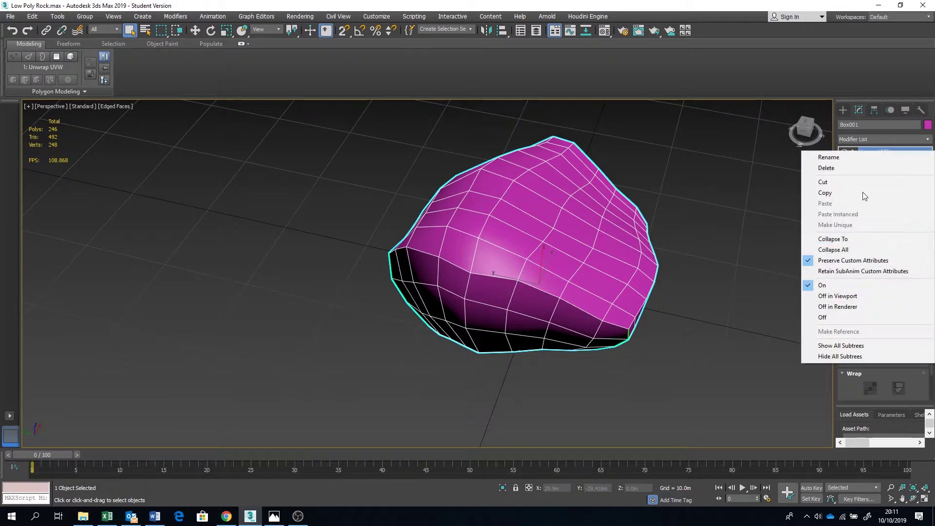
pyautogui.click(834, 239)
pyautogui.click(512, 297)
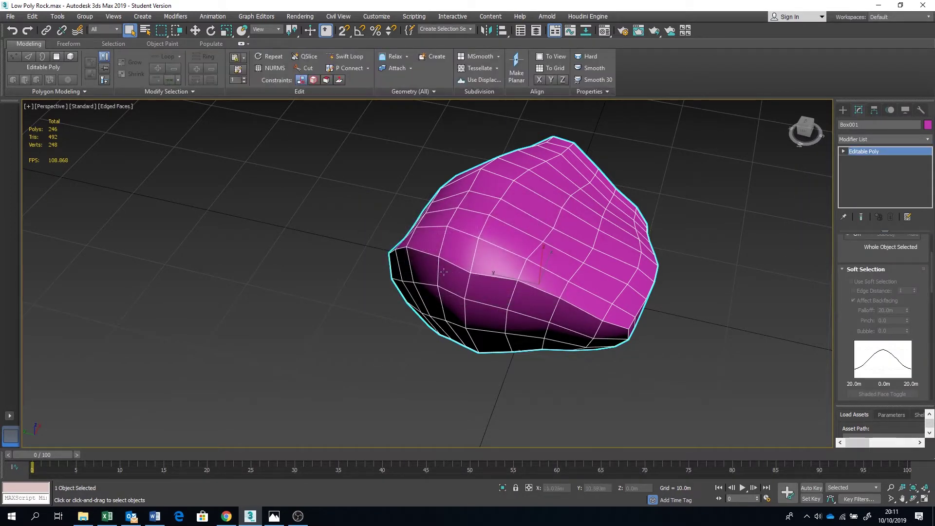